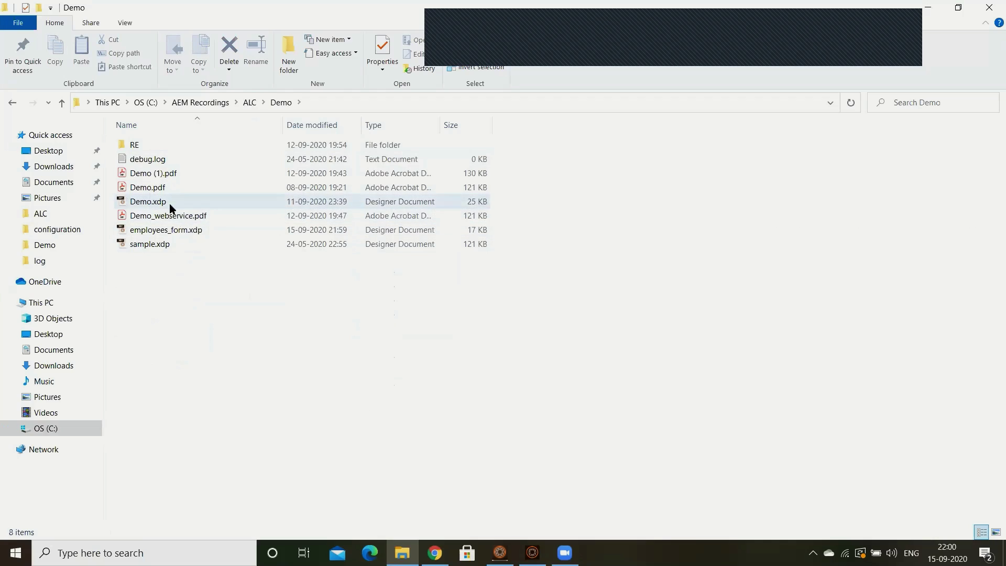
# - Select employees_form.xdp in C:\AEM Recordings\ALC\Demo and view the folder's full path
pyautogui.click(193, 232)
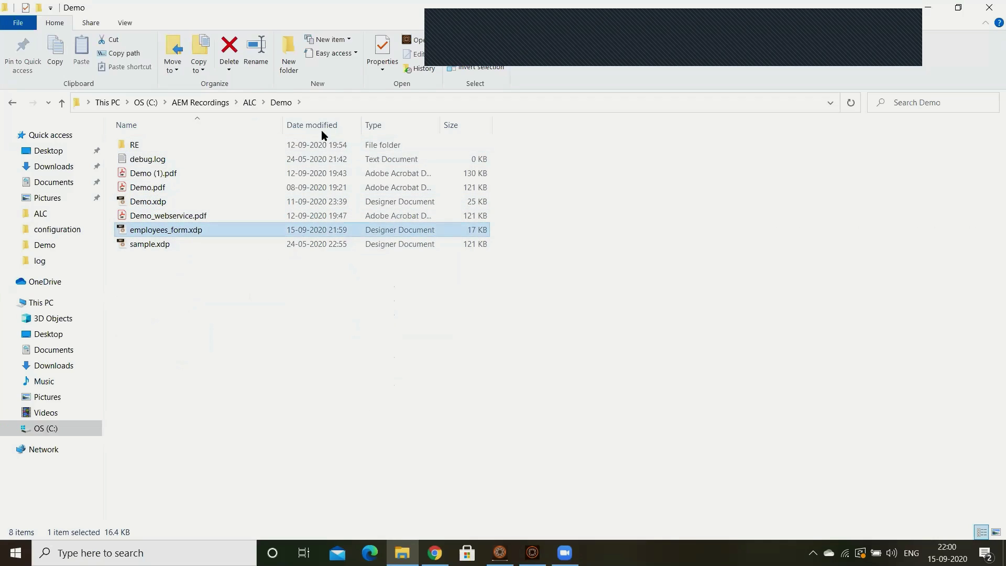
pyautogui.click(348, 100)
pyautogui.click(307, 285)
pyautogui.click(307, 285)
# - Add a new activity and choose File Utilities 1.0 readDocument by searching 'read'
pyautogui.click(499, 553)
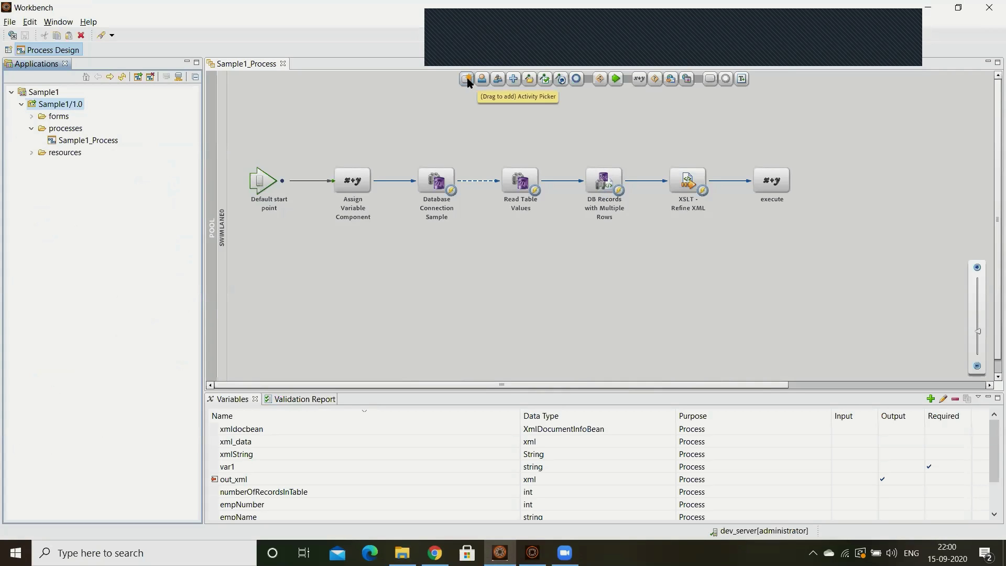
pyautogui.moveTo(468, 80); pyautogui.dragTo(776, 285)
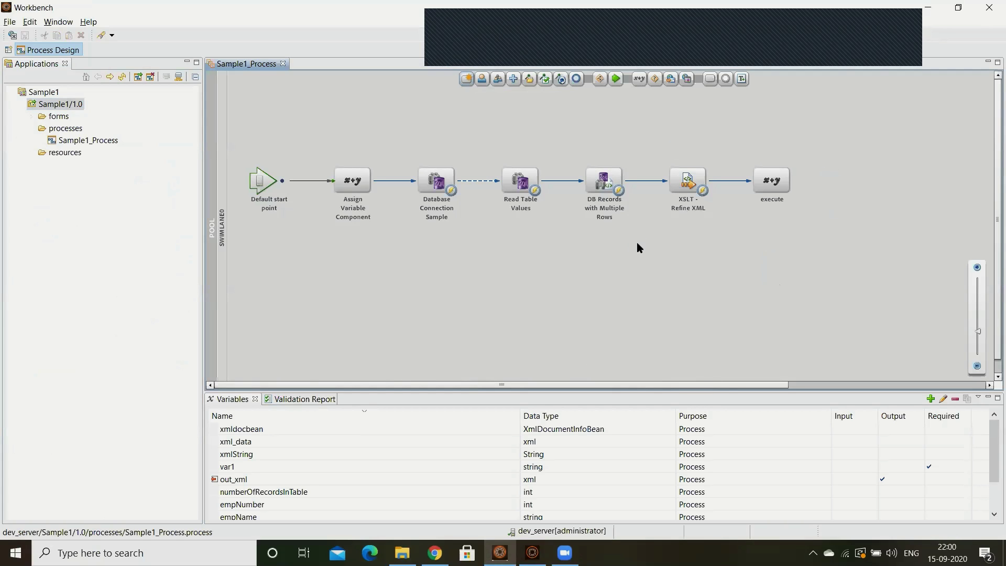
pyautogui.write('read')
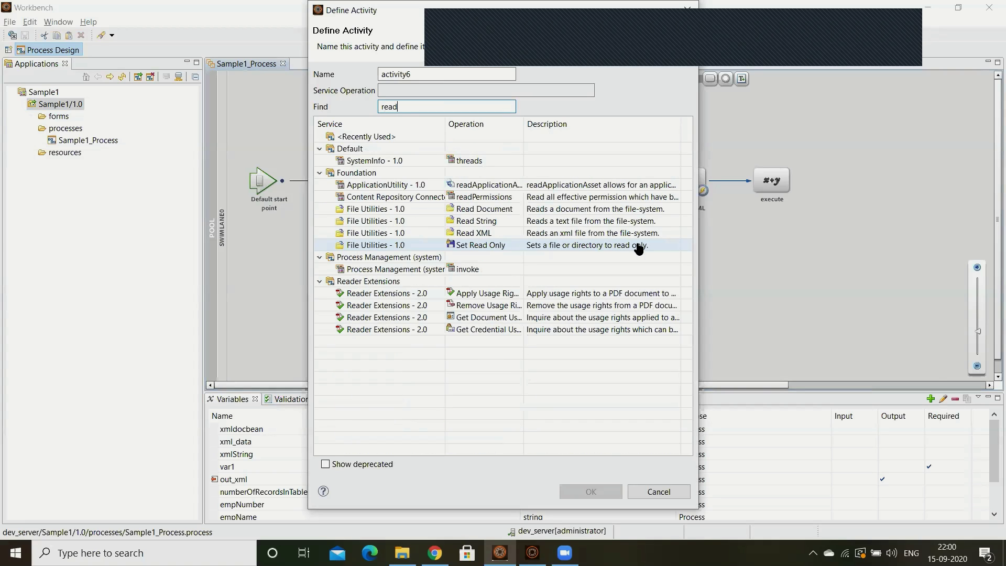
pyautogui.write('d')
pyautogui.press('BackSpace')
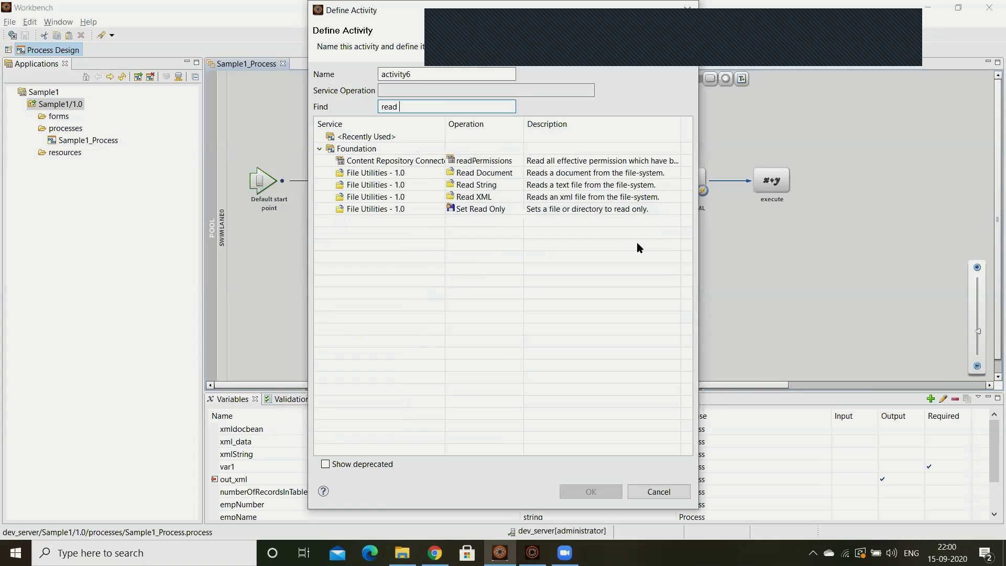
pyautogui.click(484, 175)
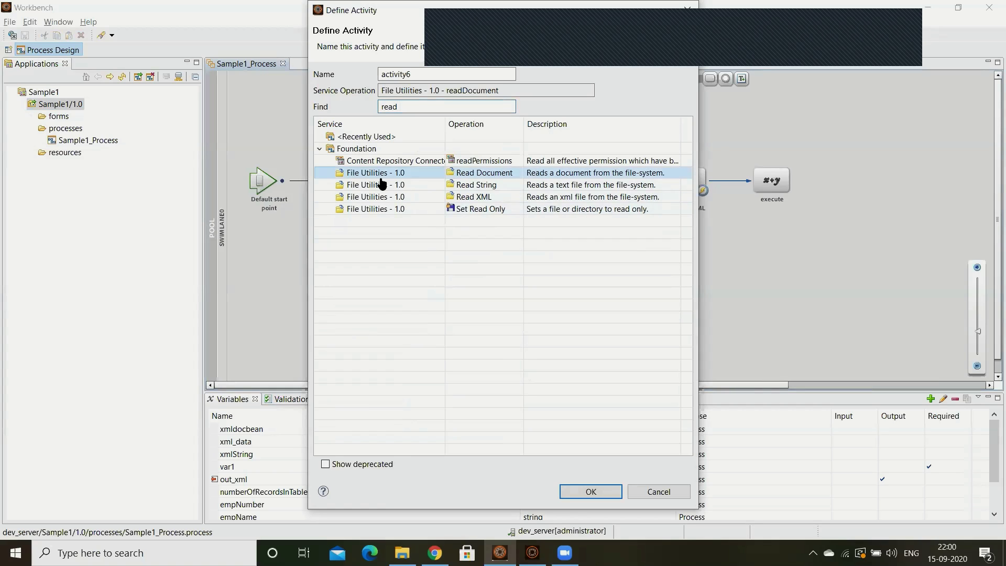
# - Add the Read Document activity, check out the process, and rename it 'Read Employees XDP'
pyautogui.doubleClick(506, 173)
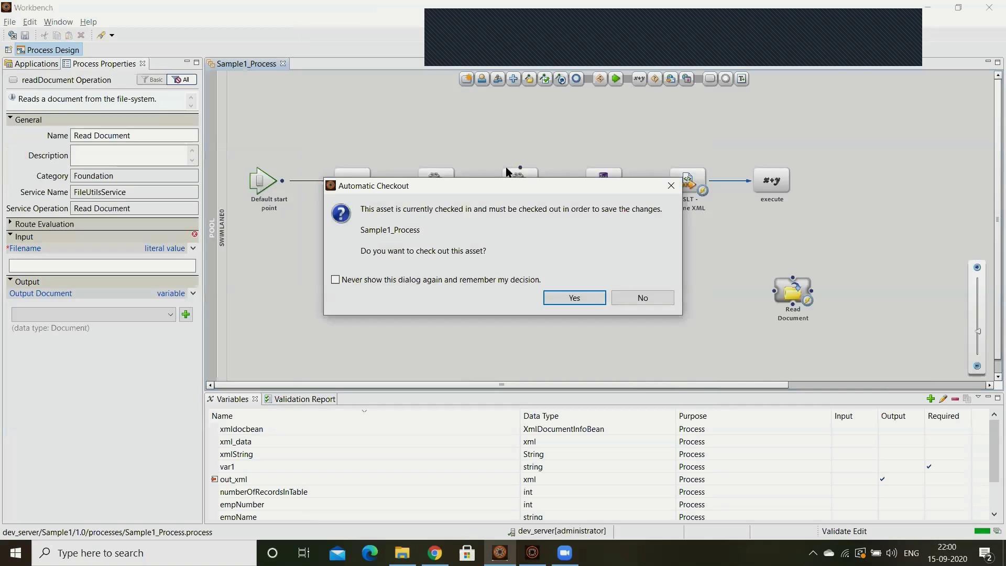
pyautogui.click(574, 298)
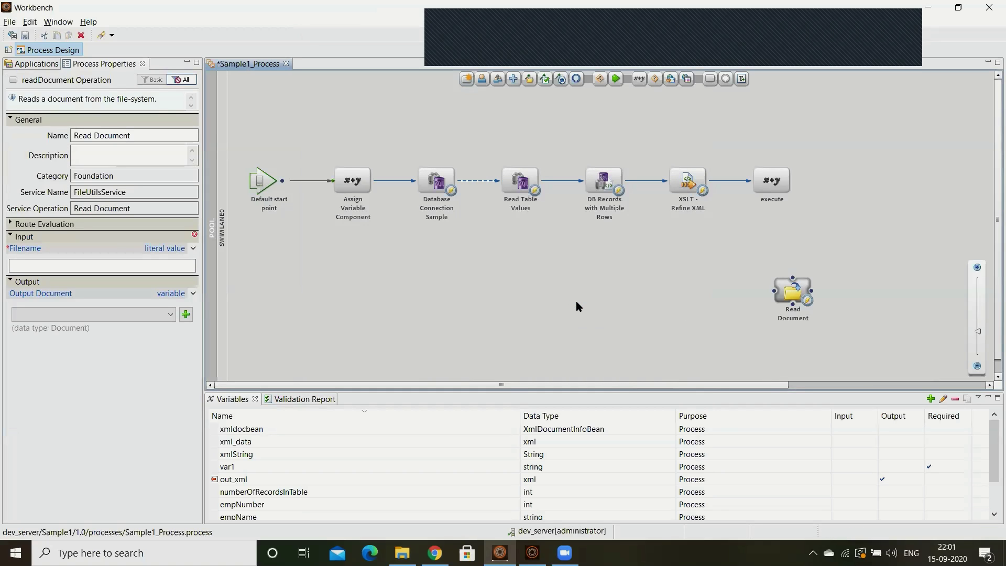
pyautogui.moveTo(795, 296); pyautogui.dragTo(774, 265)
pyautogui.doubleClick(773, 289)
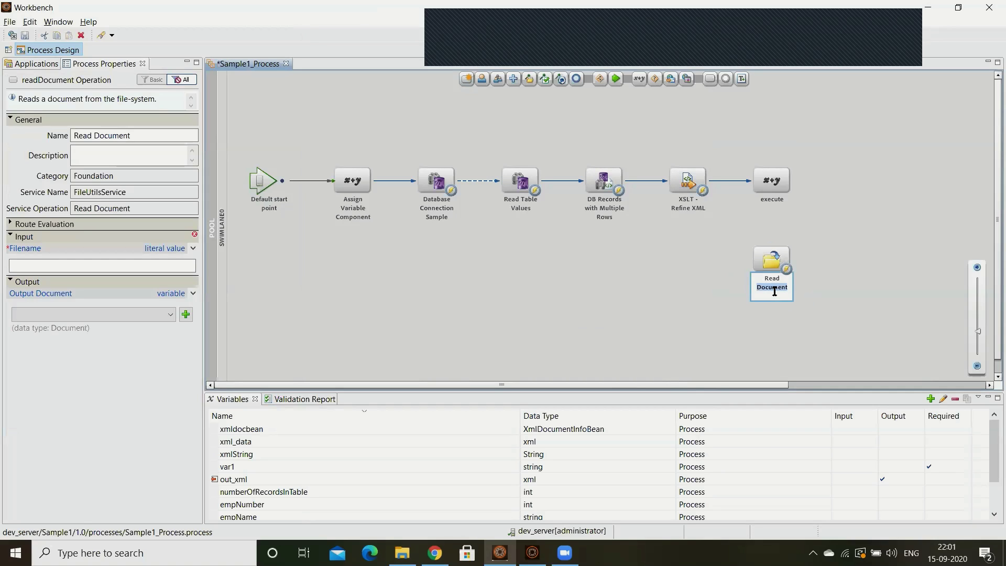
pyautogui.write('Employ')
pyautogui.write('ees')
pyautogui.write(' XM')
pyautogui.write('P')
pyautogui.press('Return')
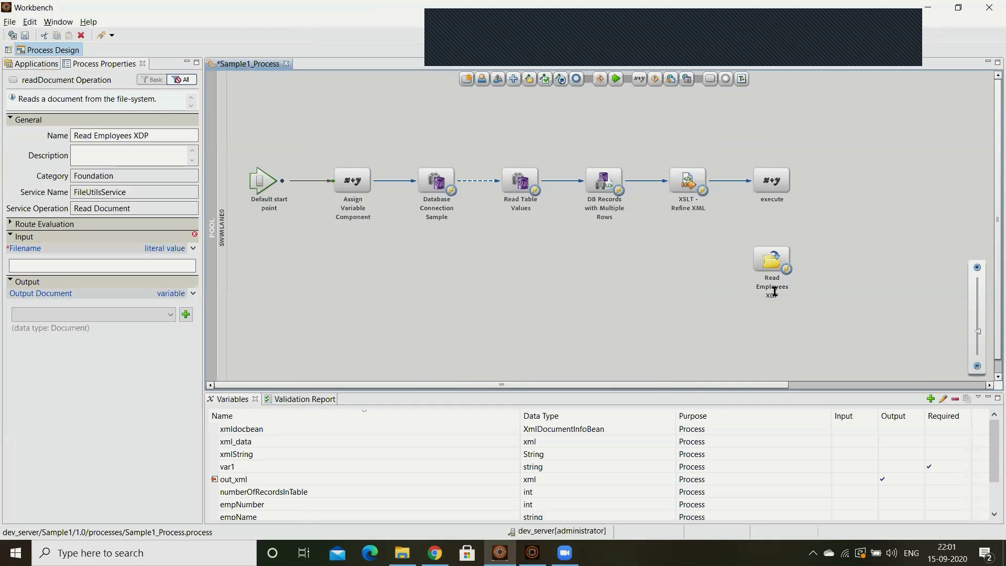
pyautogui.click(767, 261)
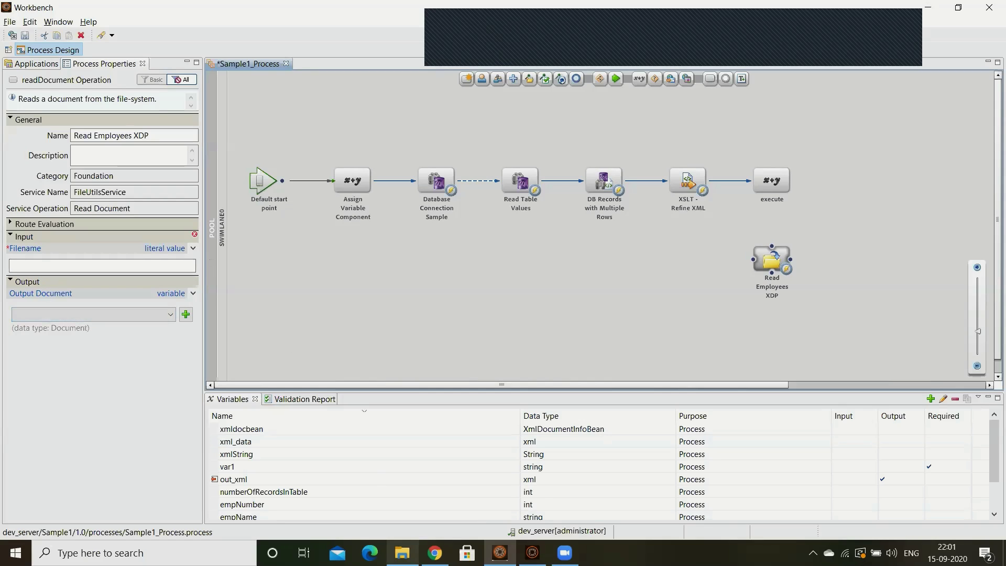
# - Paste the Demo folder path C:\AEM Recordings\ALC\Demo\ into the activity's Filename input
pyautogui.moveTo(402, 552)
pyautogui.click(405, 497)
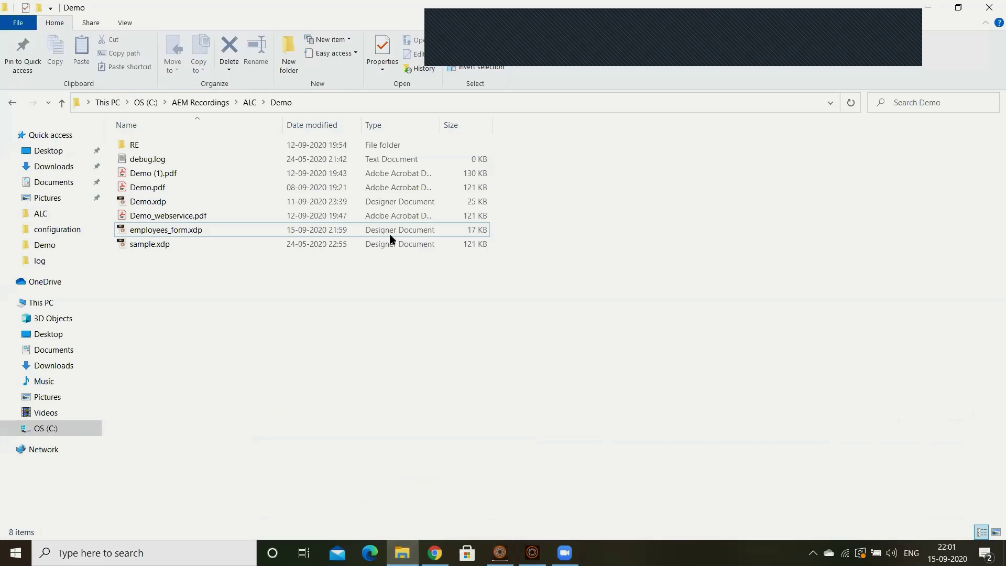
pyautogui.click(370, 103)
pyautogui.hotkey('ctrl', 'c')
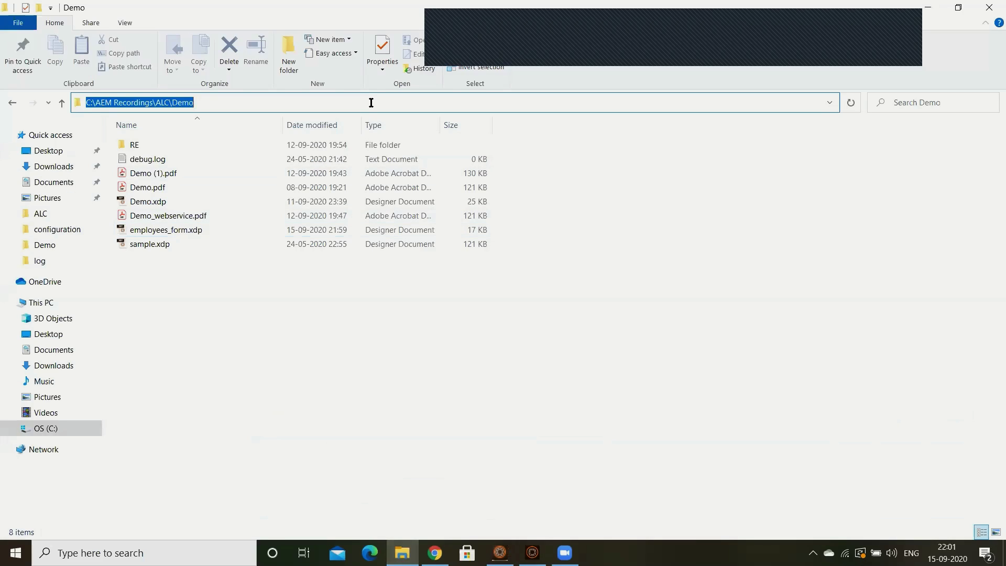
pyautogui.hotkey('alt', 'Tab')
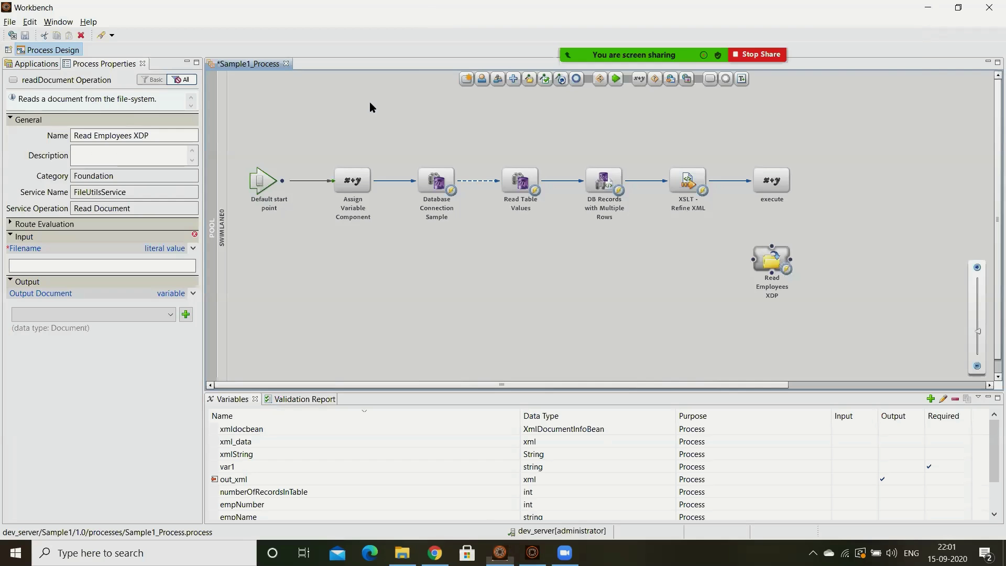
pyautogui.click(169, 266)
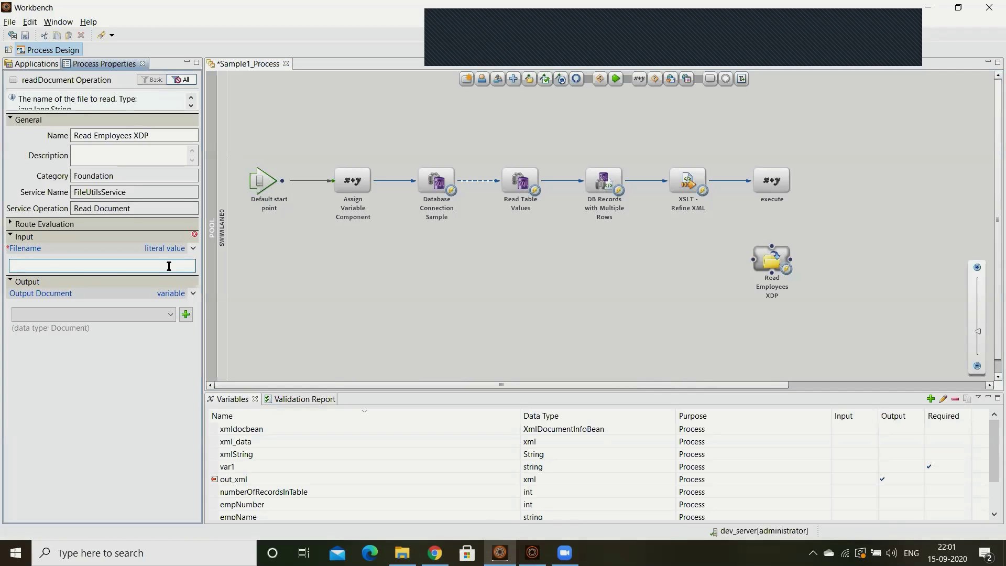
pyautogui.hotkey('ctrl', 'v')
pyautogui.write('\\')
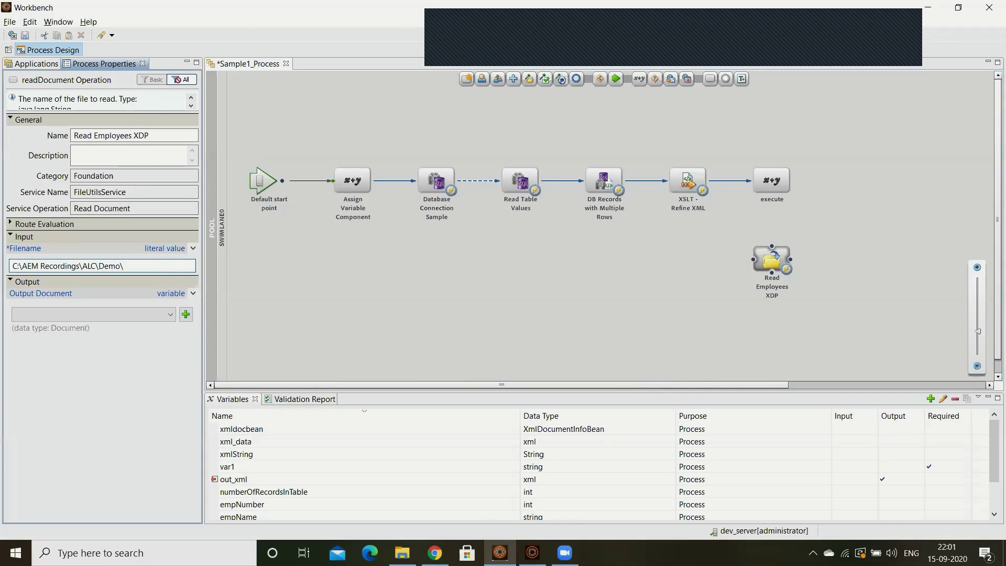
# - Append the copied file name employees_form.xdp to the Filename path
pyautogui.hotkey('alt', 'Tab')
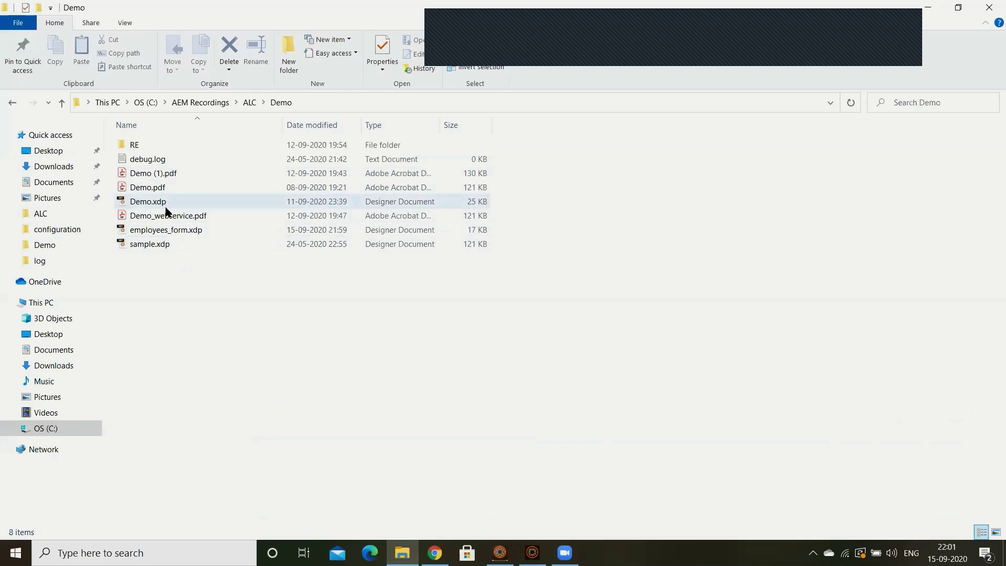
pyautogui.click(177, 232)
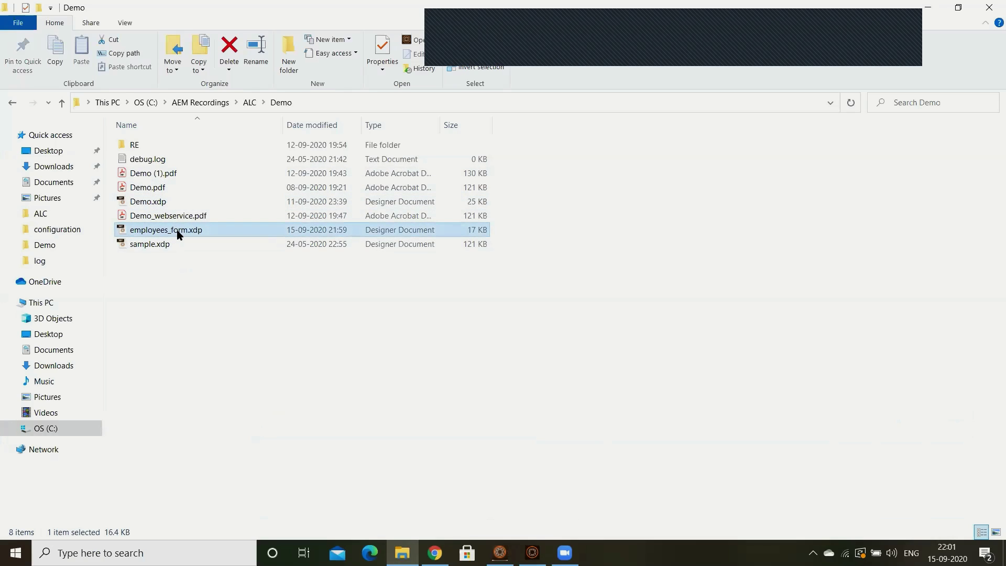
pyautogui.click(177, 231)
pyautogui.hotkey('ctrl', 'a')
pyautogui.hotkey('ctrl', 'c')
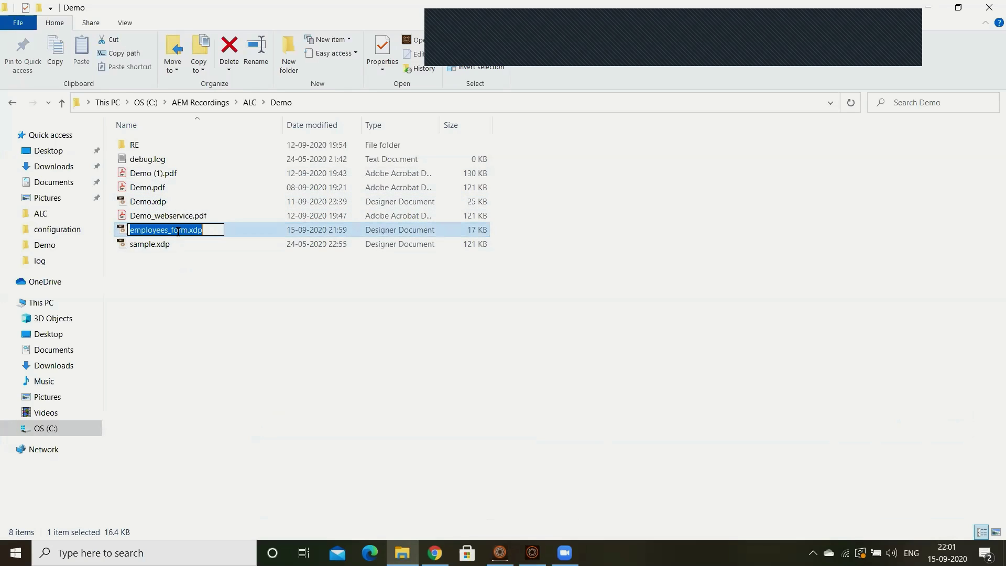
pyautogui.press('Return')
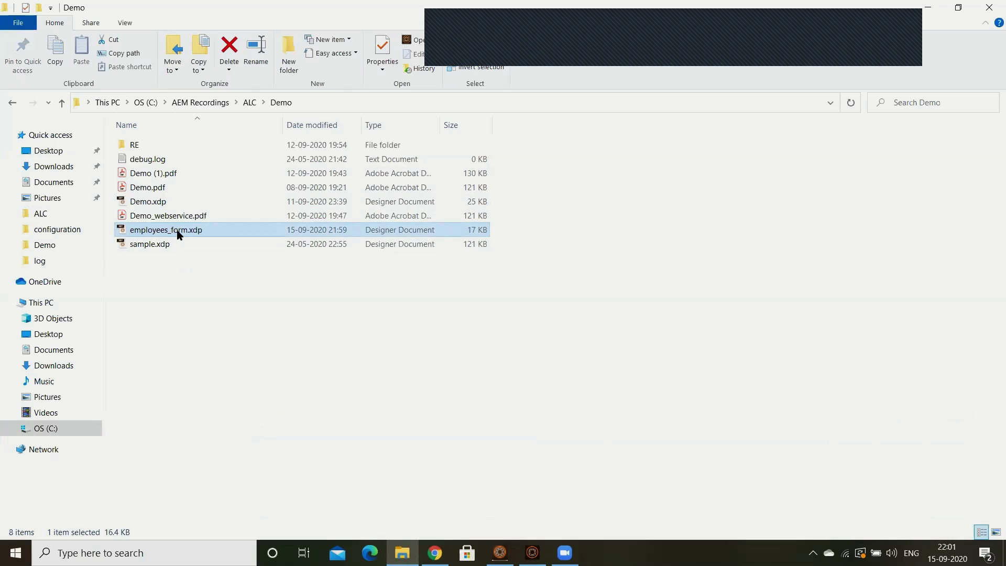
pyautogui.hotkey('alt', 'Tab')
pyautogui.hotkey('ctrl', 'v')
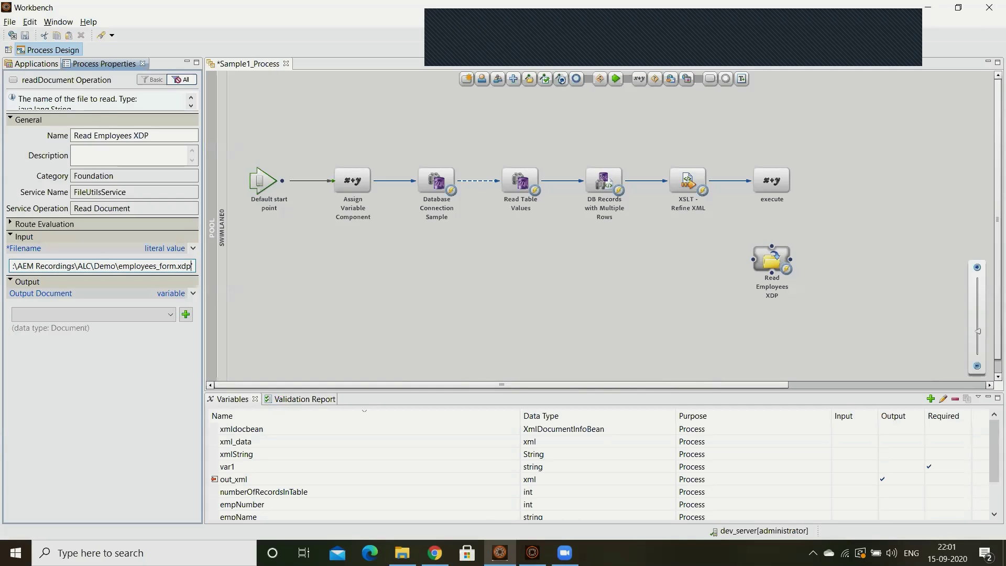
pyautogui.press('Home')
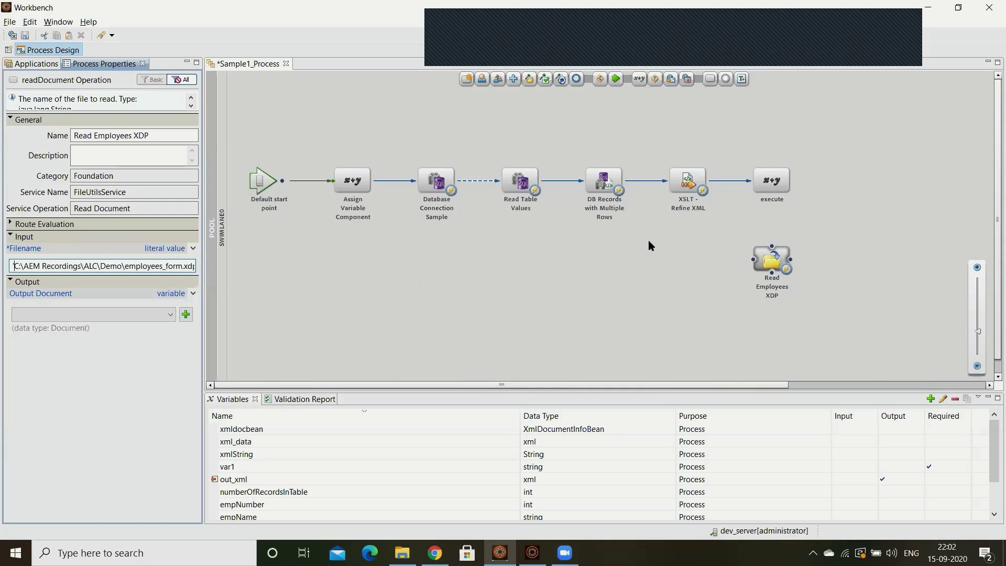
# - Create a document variable empDoc for Read Employees XDP's output, ticked as Output
pyautogui.click(269, 302)
pyautogui.click(771, 259)
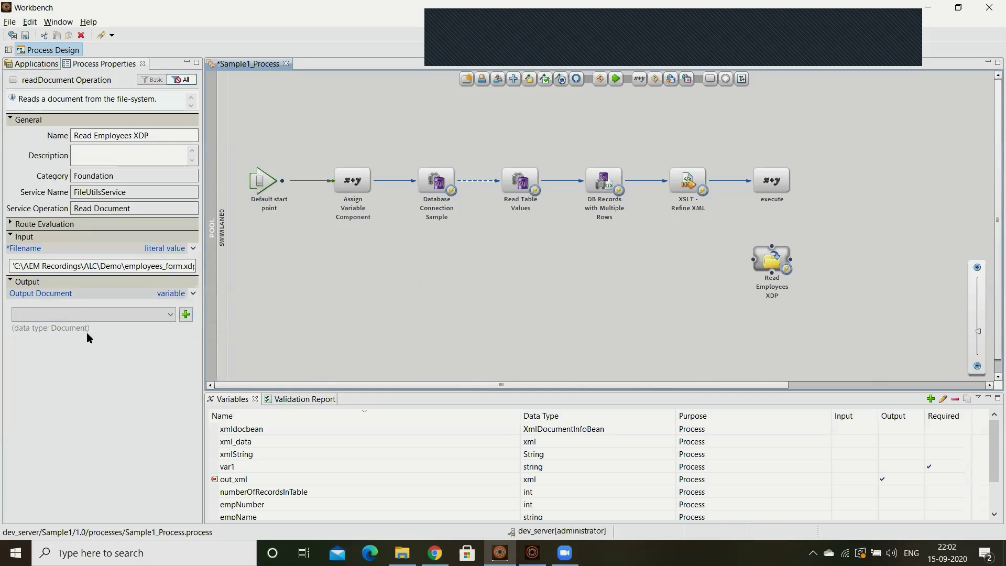
pyautogui.click(187, 314)
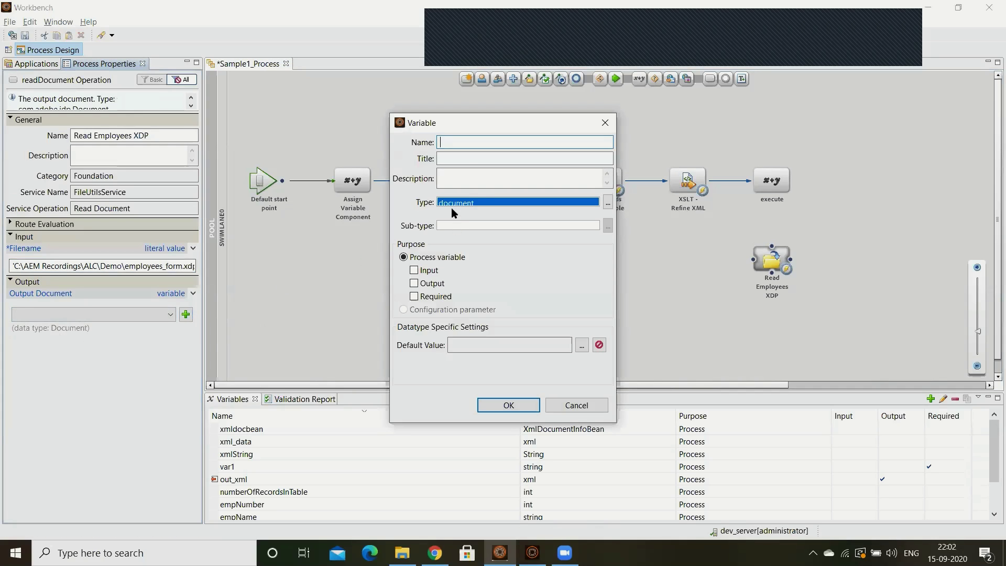
pyautogui.write('out')
pyautogui.press('BackSpace')
pyautogui.press('BackSpace')
pyautogui.press('BackSpace')
pyautogui.write('emp')
pyautogui.write('P')
pyautogui.write('Doc')
pyautogui.click(413, 283)
pyautogui.click(413, 283)
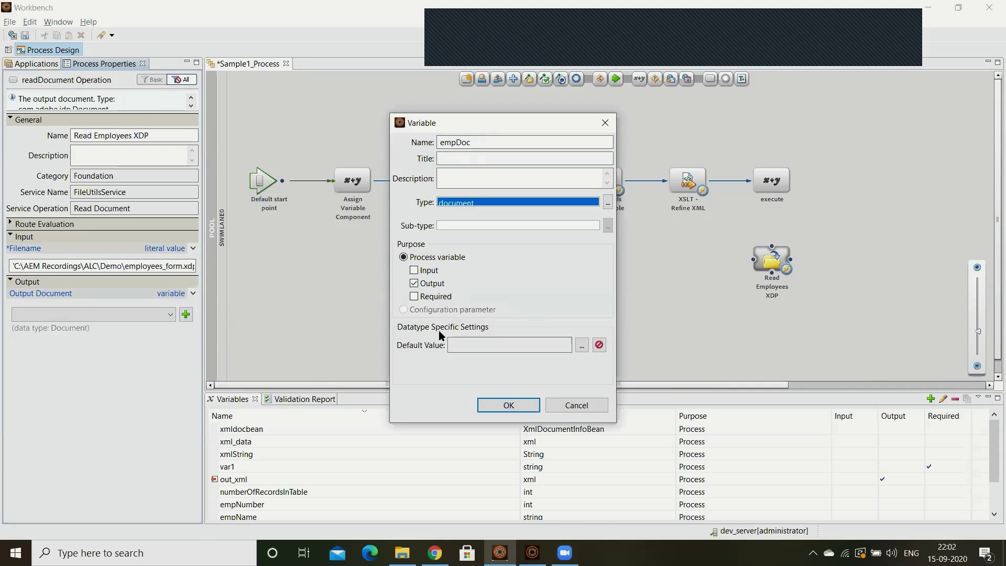
# - Save the empDoc variable and stop out_xml being a process output
pyautogui.click(509, 405)
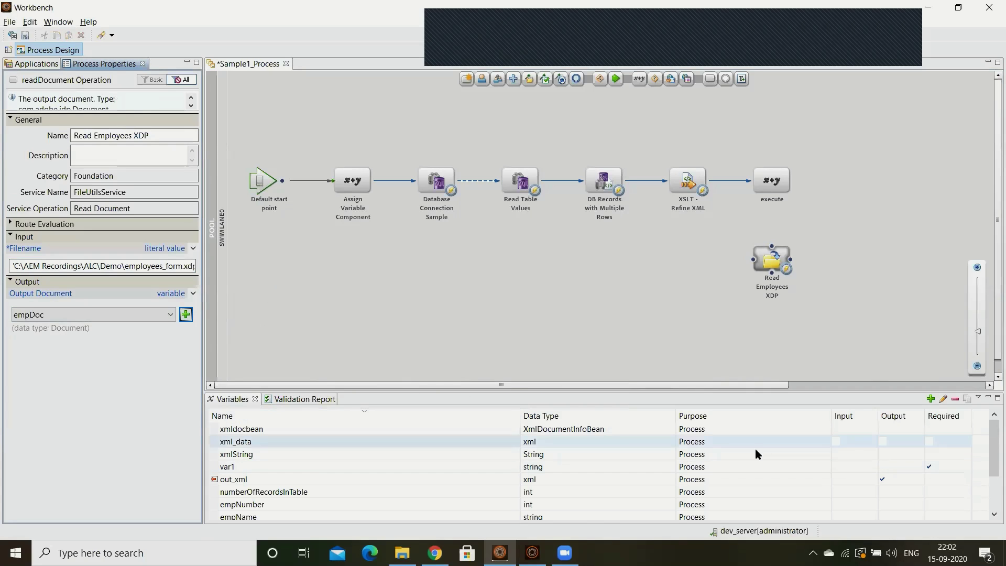
pyautogui.click(633, 478)
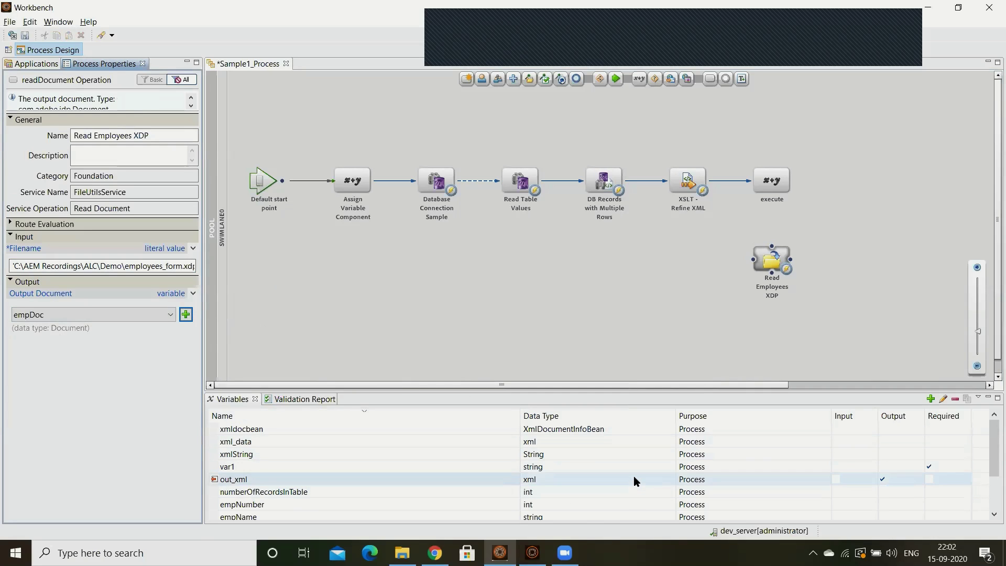
pyautogui.doubleClick(887, 479)
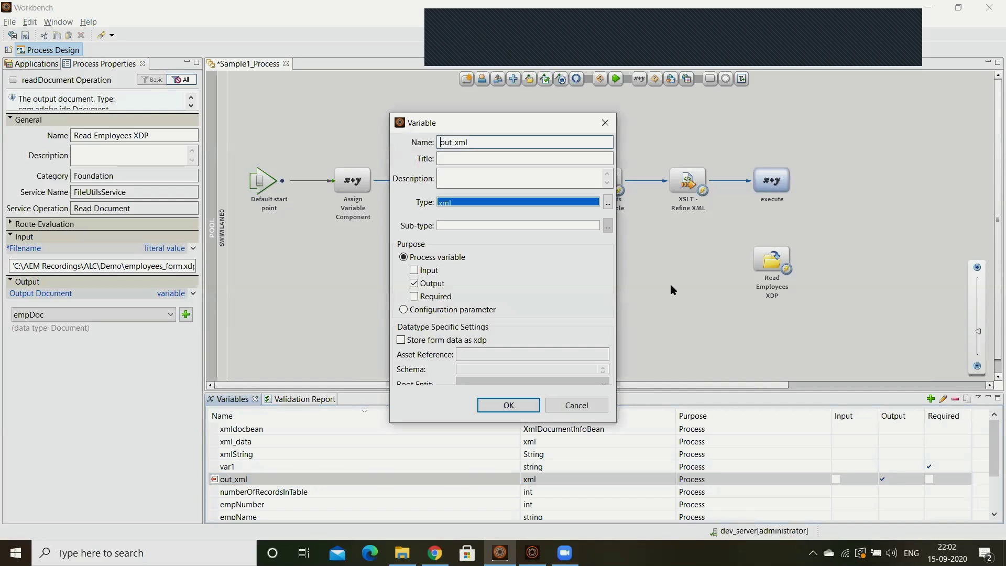
pyautogui.click(415, 283)
pyautogui.click(508, 405)
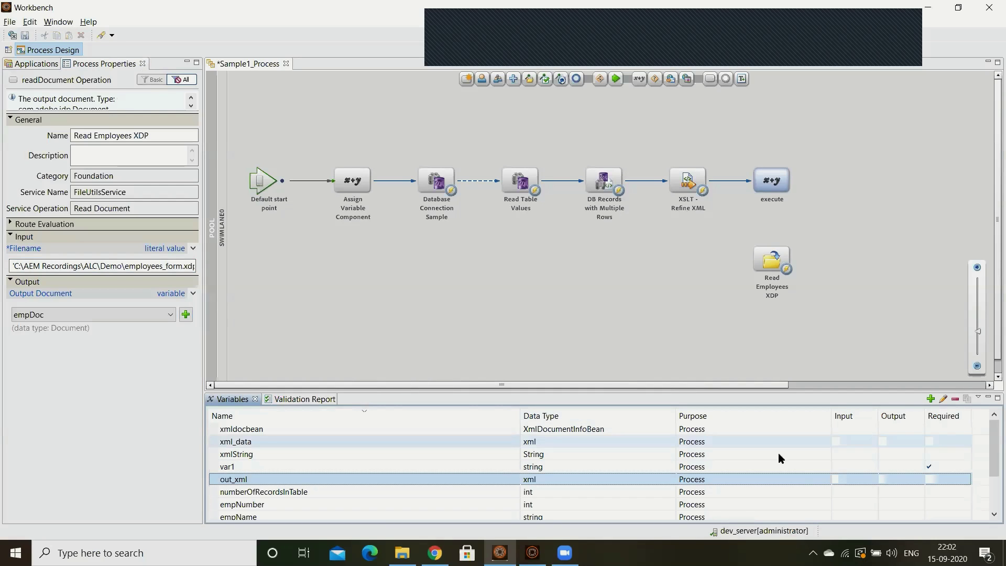
pyautogui.moveTo(991, 432); pyautogui.dragTo(991, 463)
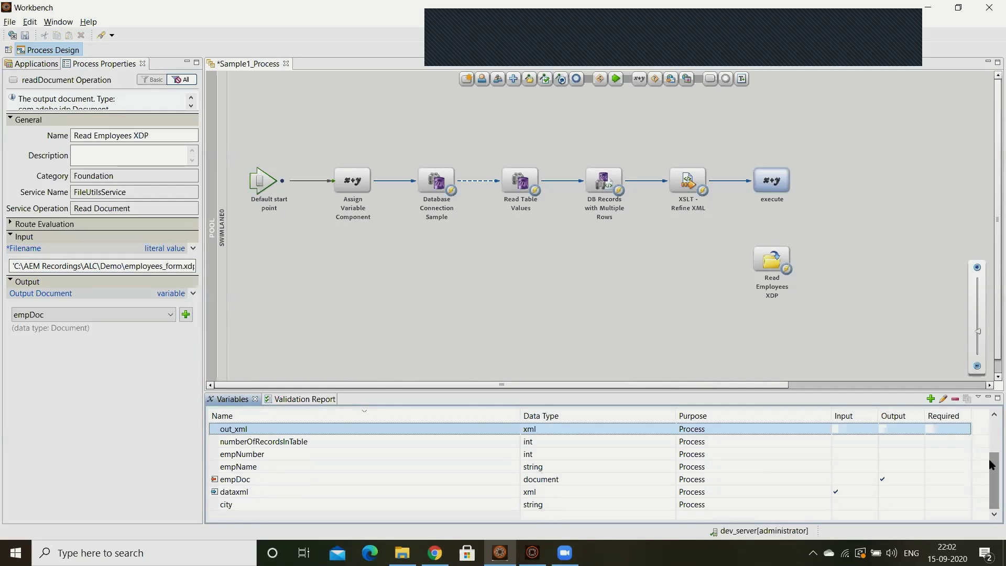
# - Untick Input on the dataxml variable so it is no longer a process input
pyautogui.click(777, 492)
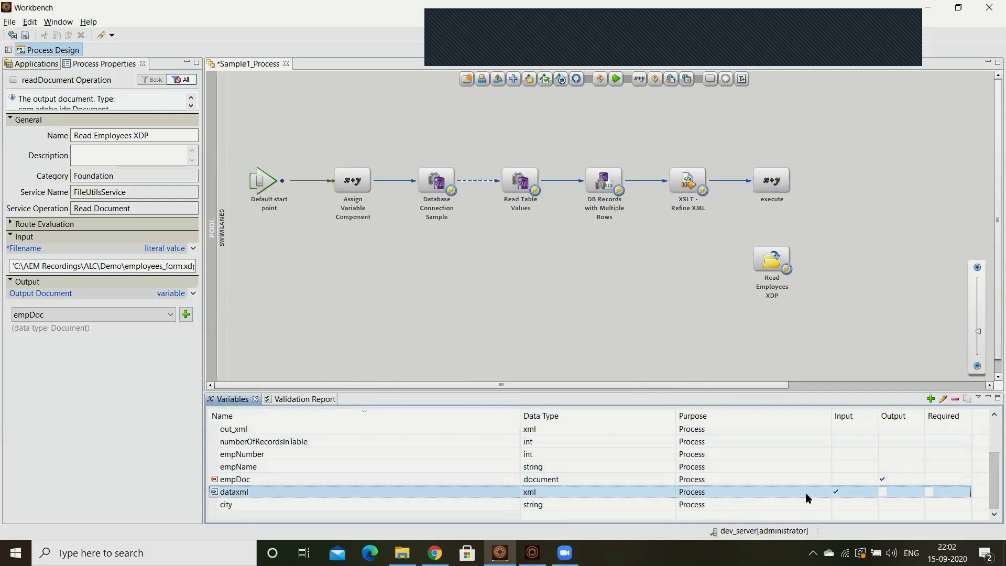
pyautogui.doubleClick(834, 493)
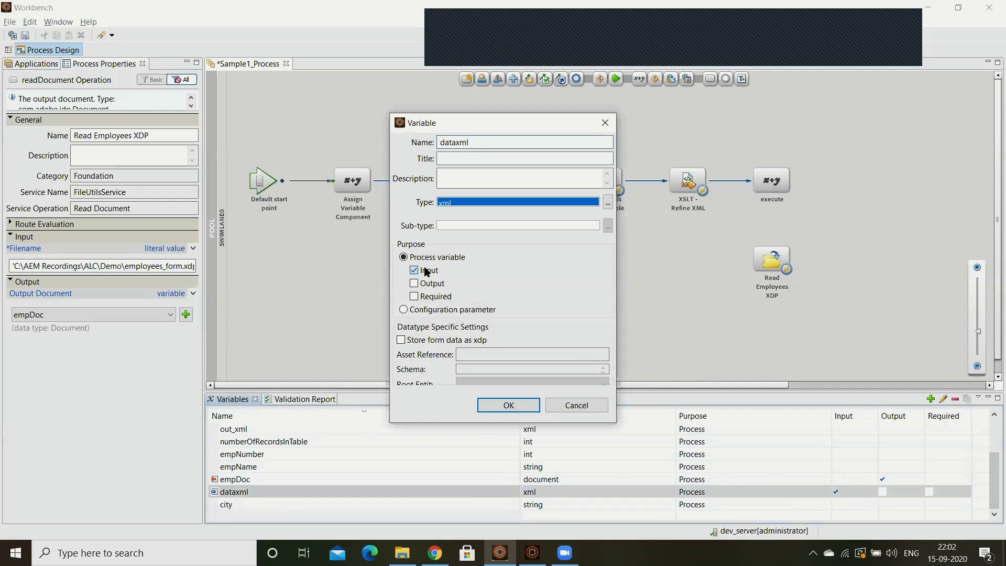
pyautogui.click(414, 270)
pyautogui.click(509, 405)
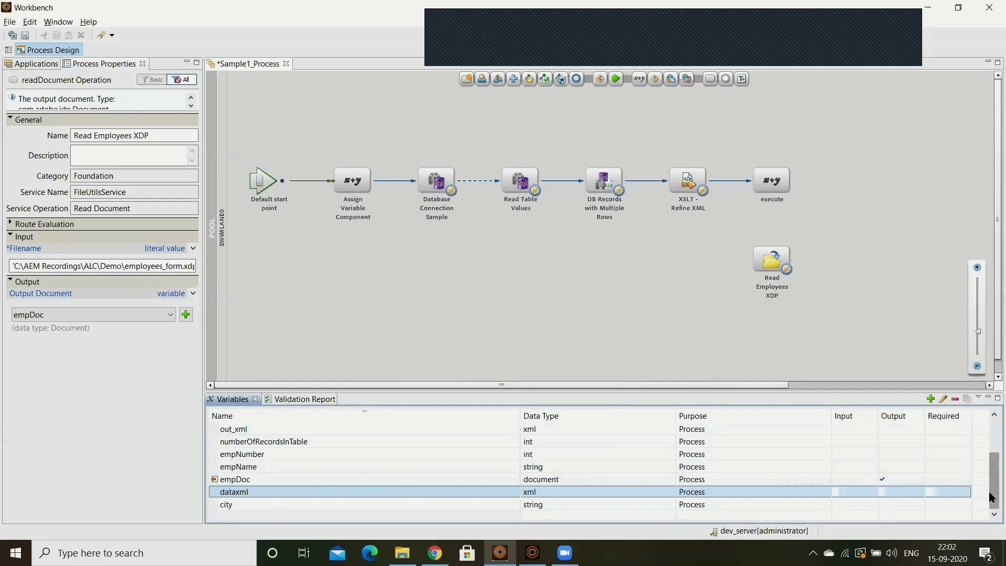
# - Draw a route from the execute step to Read Employees XDP
pyautogui.scroll(2, 985, 471)
pyautogui.scroll(-2, 981, 441)
pyautogui.scroll(2, 984, 461)
pyautogui.scroll(-1, 990, 490)
pyautogui.scroll(1, 992, 491)
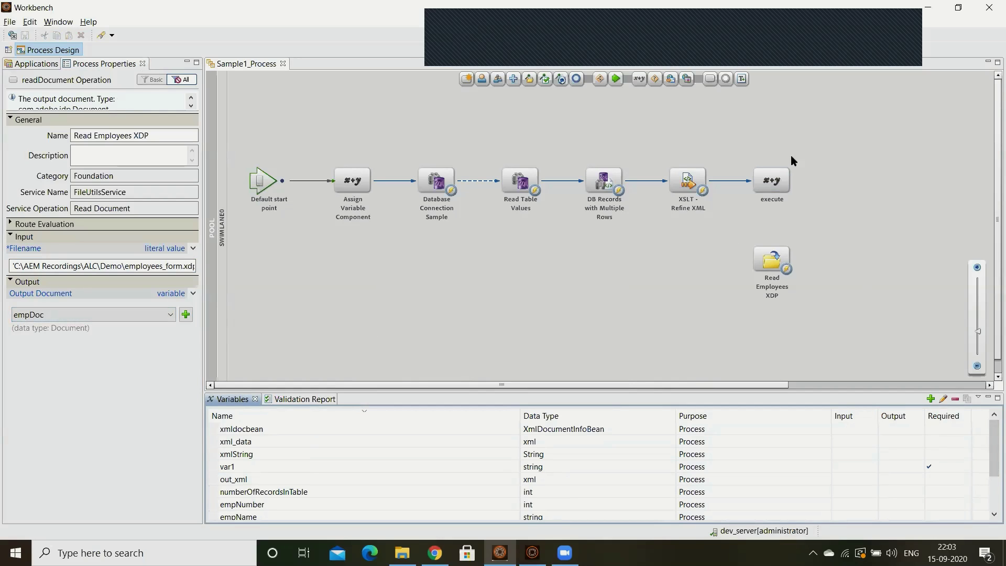
pyautogui.click(771, 214)
pyautogui.click(772, 258)
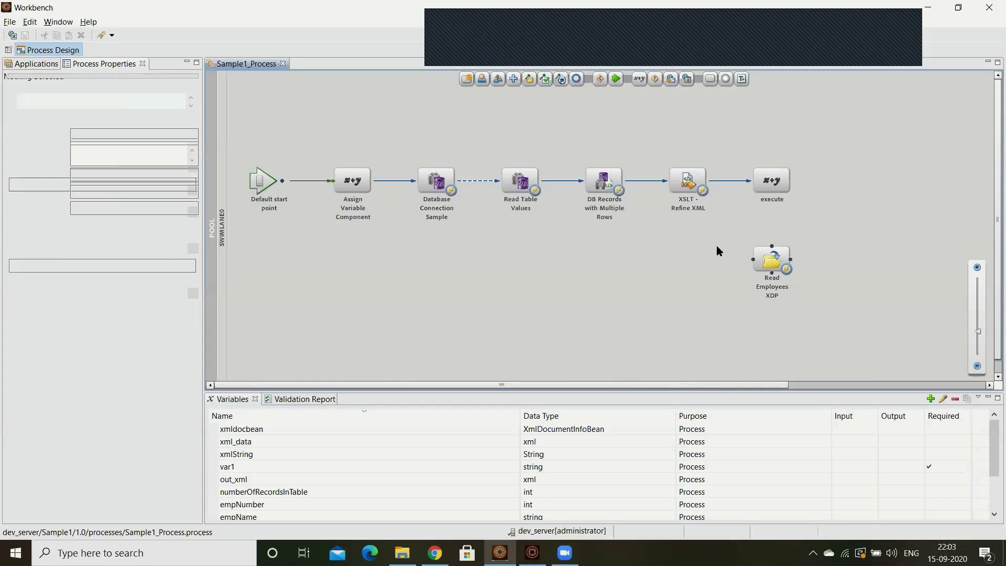
pyautogui.moveTo(772, 245); pyautogui.dragTo(784, 203)
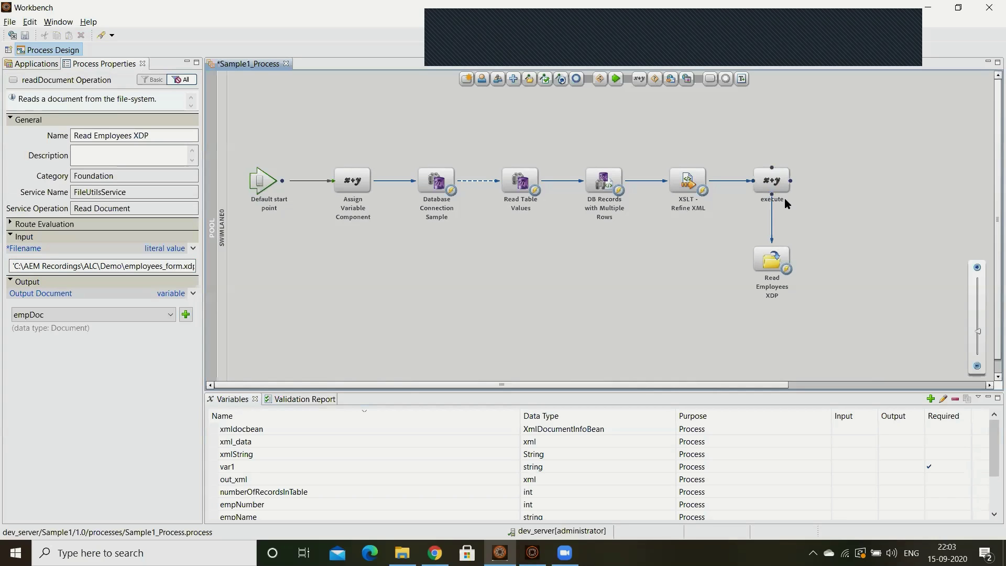
pyautogui.click(537, 265)
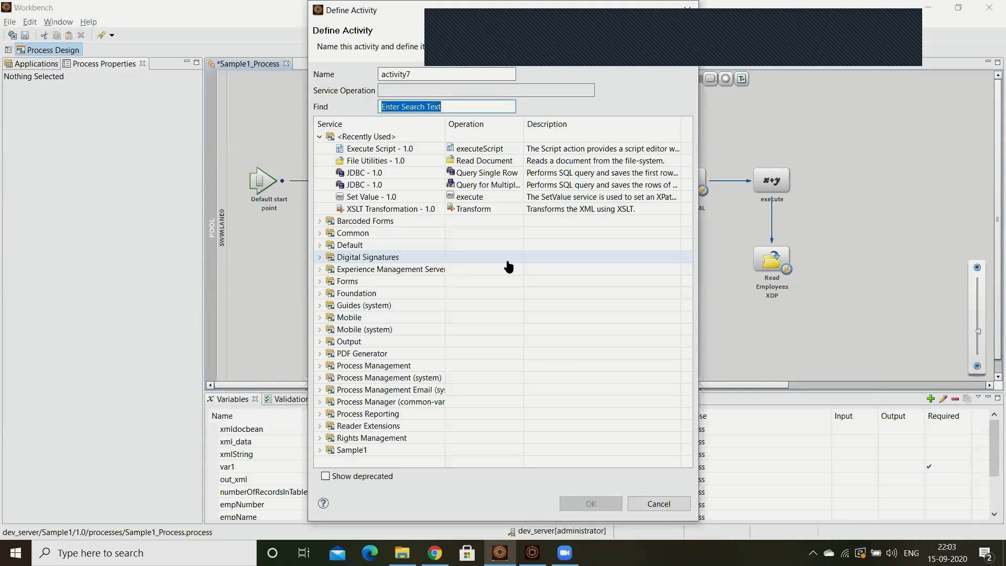
# - Search 'outp' and add the Output 1.1 generatePDFOutput activity to the canvas
pyautogui.write('outp')
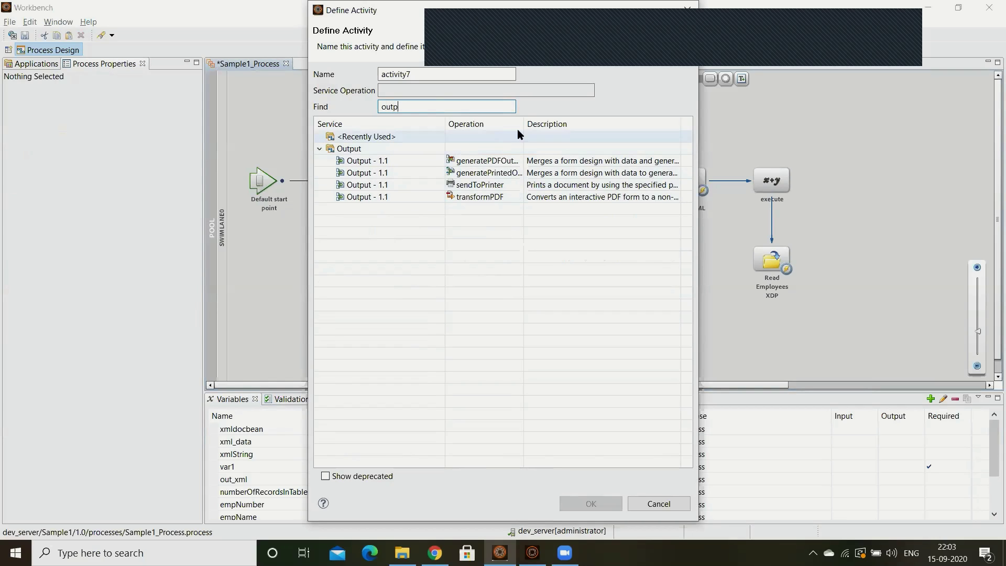
pyautogui.moveTo(524, 123); pyautogui.dragTo(590, 123)
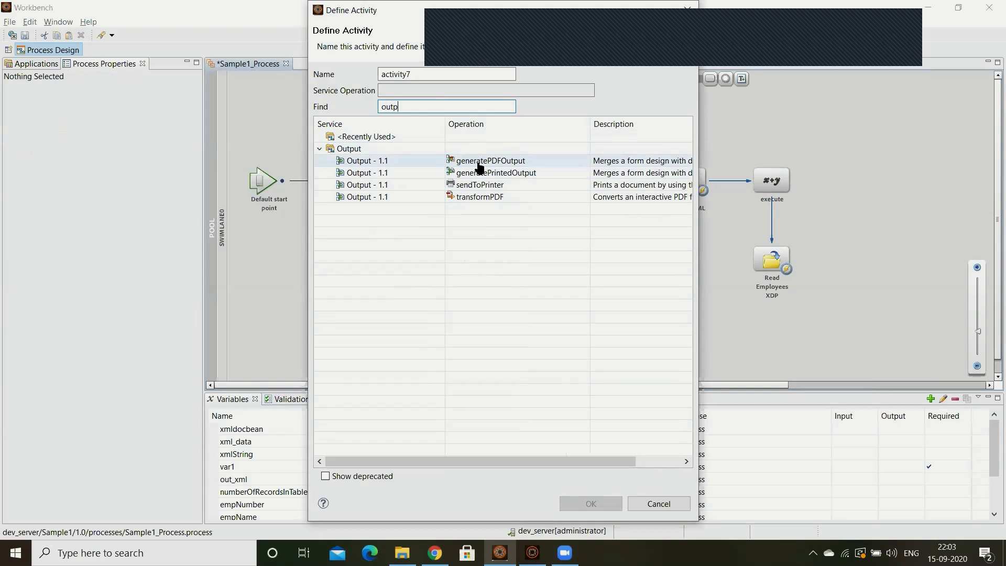
pyautogui.click(521, 162)
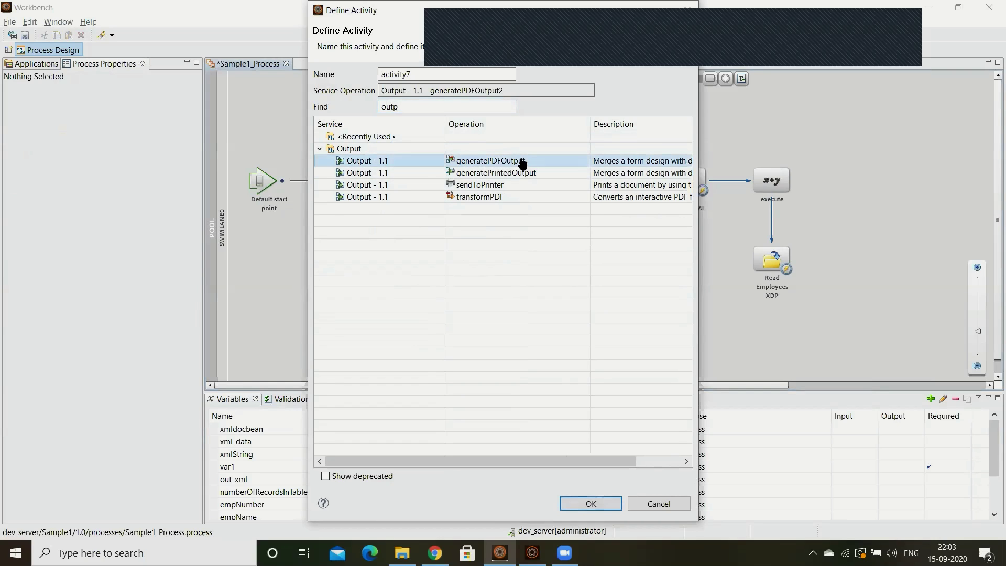
pyautogui.click(580, 505)
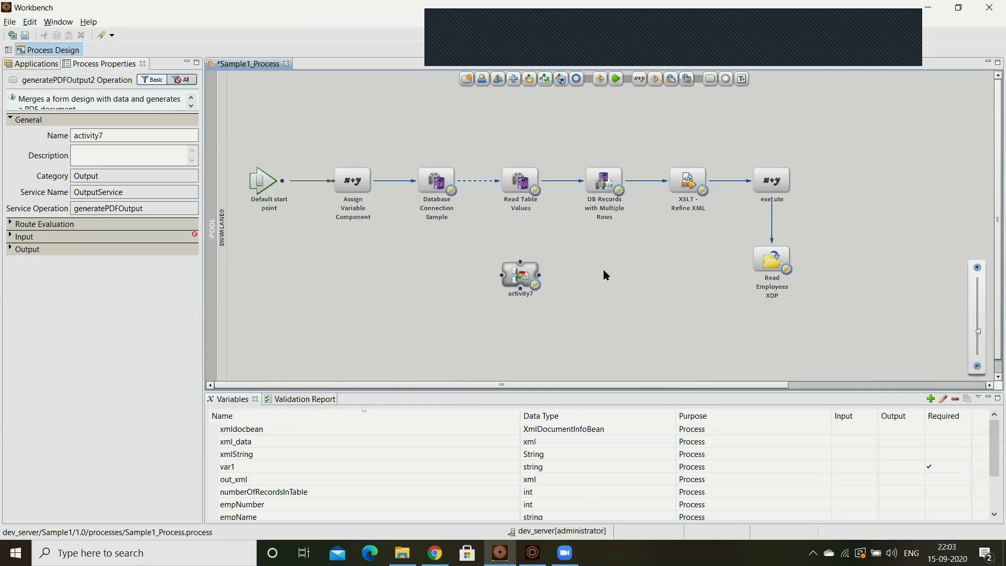
# - Move activity7 beside Read Employees XDP and rename it 'Generate Emp PDF'
pyautogui.moveTo(605, 274); pyautogui.dragTo(696, 275)
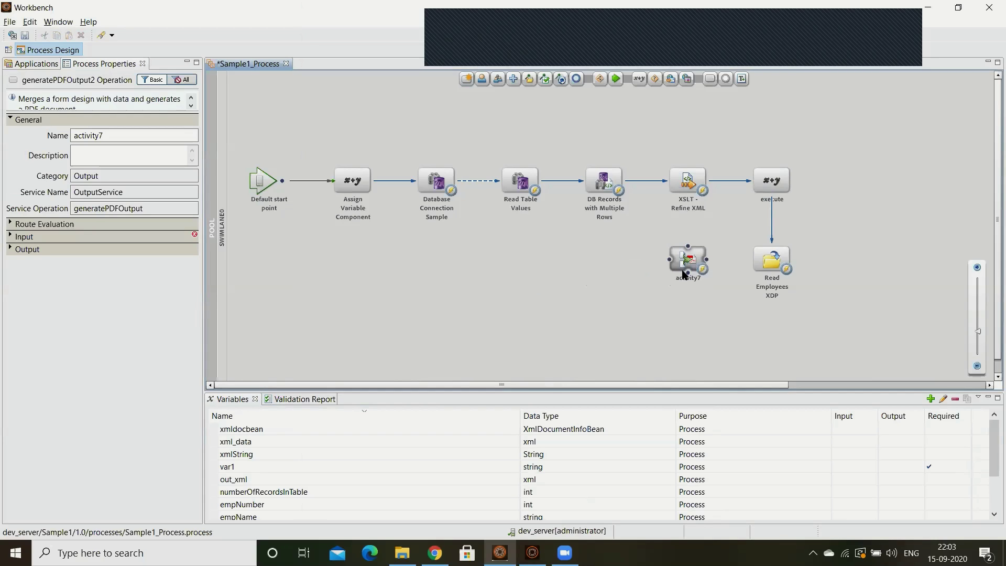
pyautogui.click(686, 279)
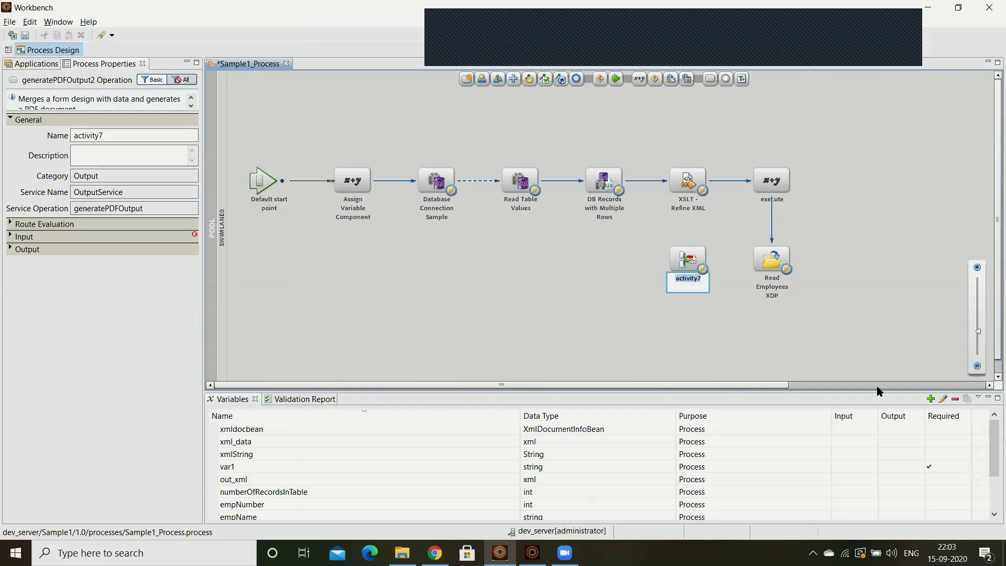
pyautogui.write('Generate Emp PDF')
pyautogui.press('Return')
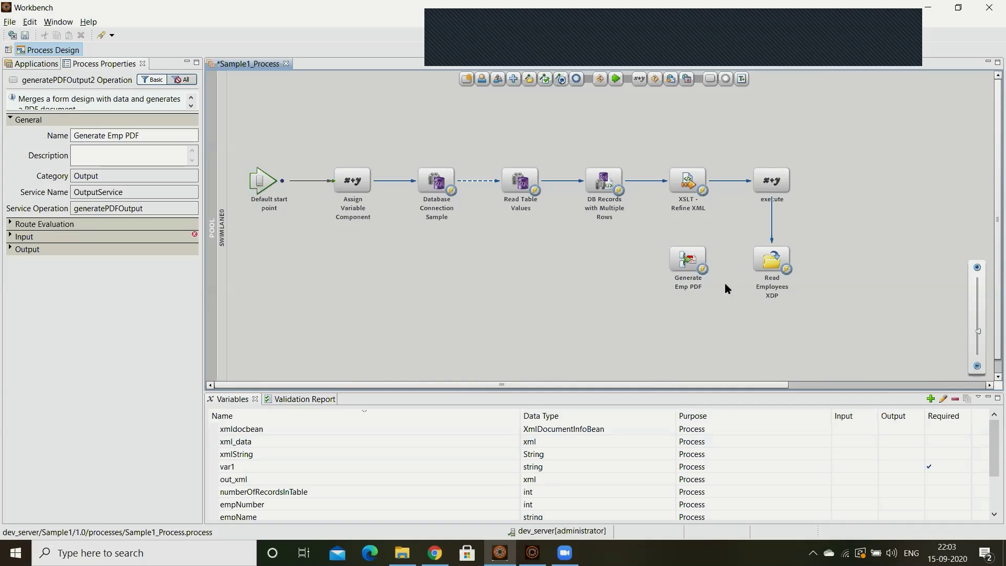
pyautogui.click(691, 261)
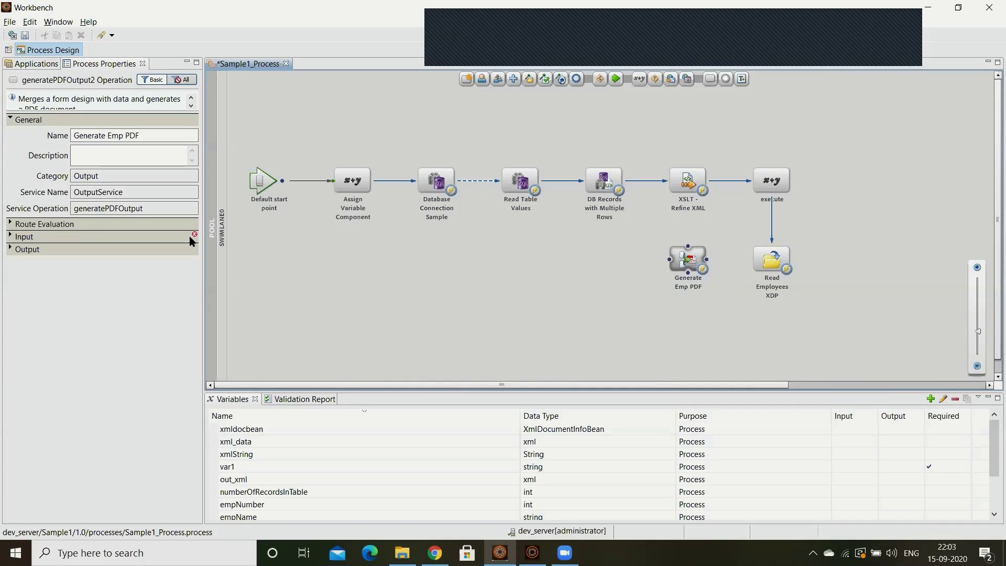
pyautogui.click(10, 237)
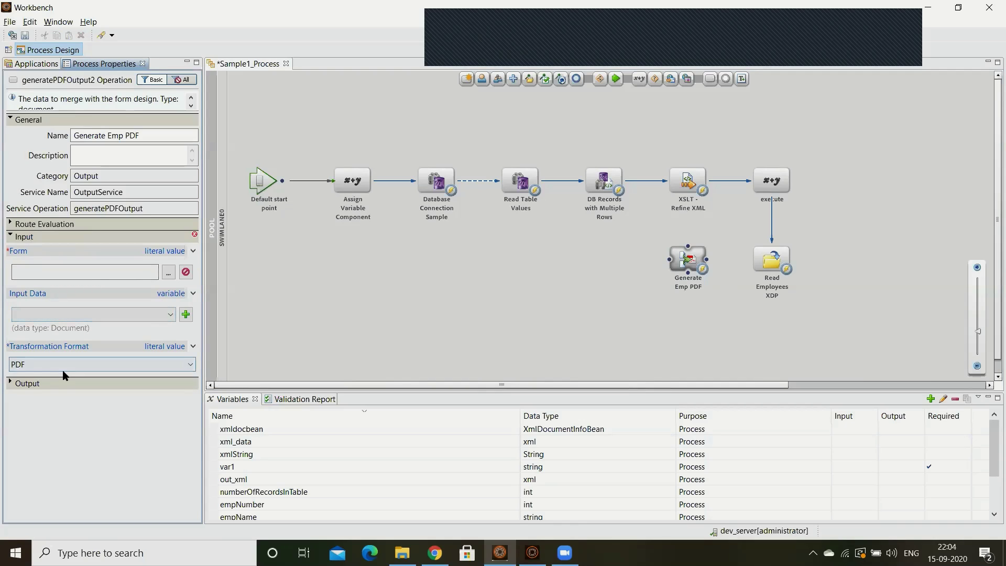
# - Set Generate Emp PDF's Form input to the empDoc variable
pyautogui.click(9, 383)
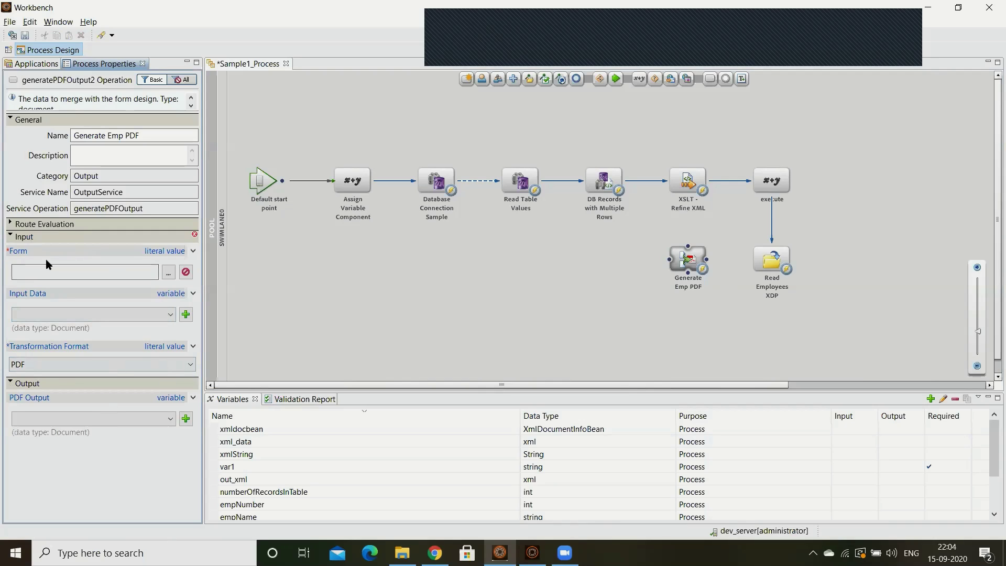
pyautogui.click(192, 251)
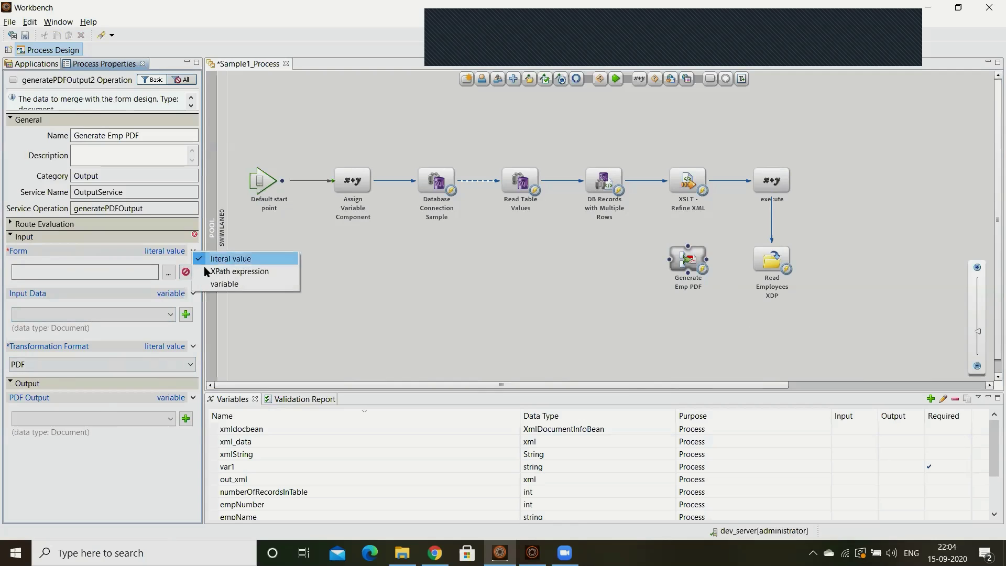
pyautogui.click(224, 284)
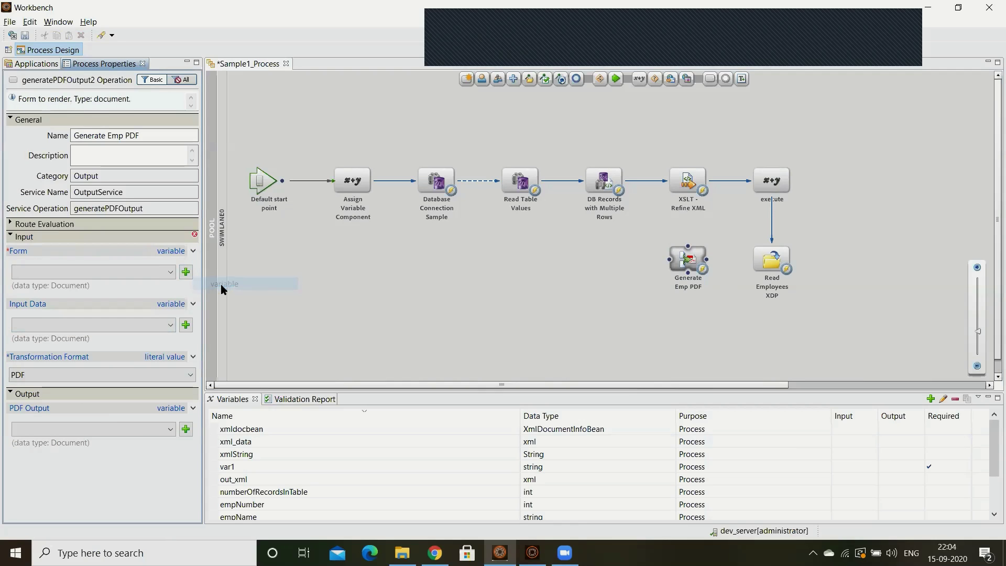
pyautogui.click(171, 273)
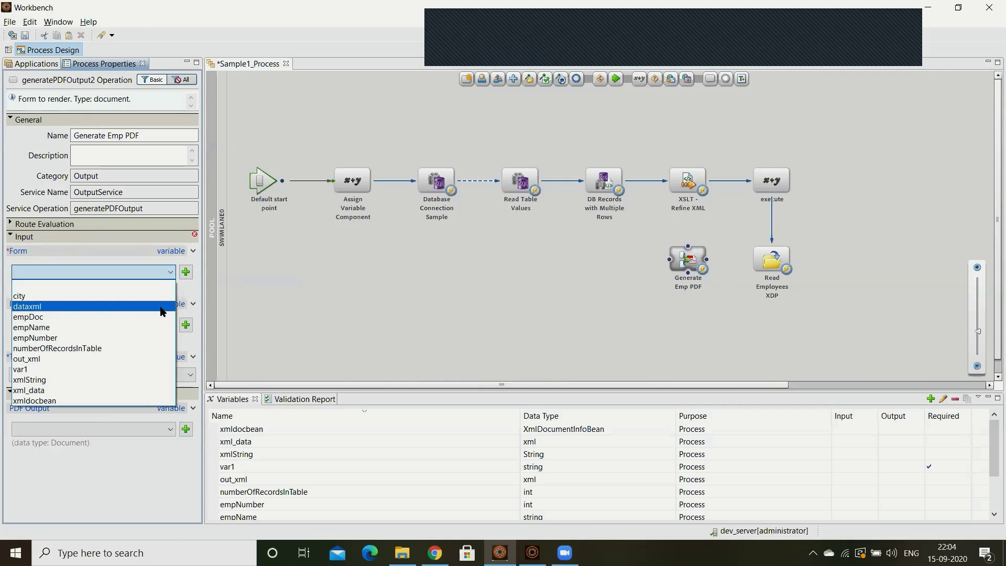
pyautogui.click(300, 304)
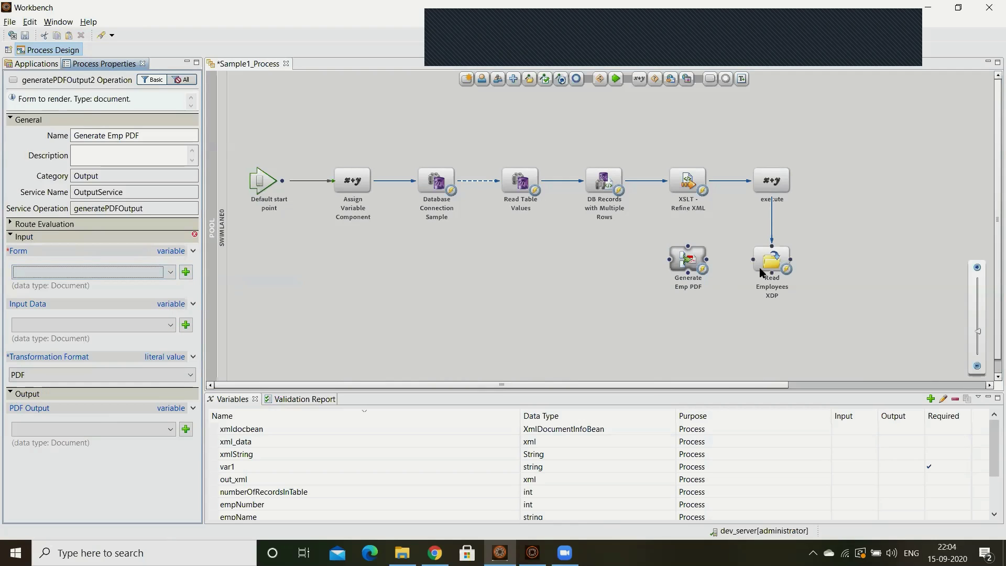
pyautogui.click(772, 257)
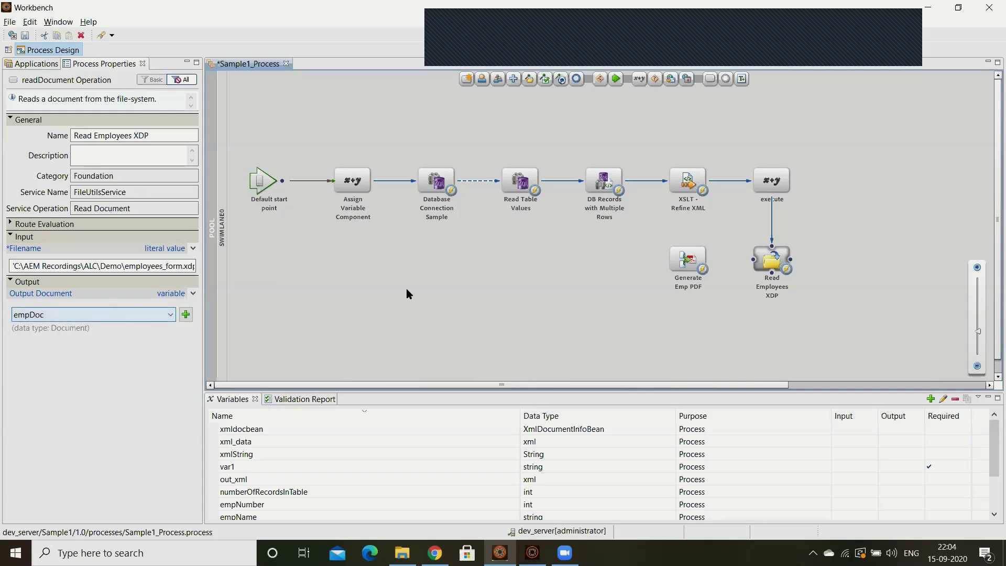
pyautogui.click(689, 264)
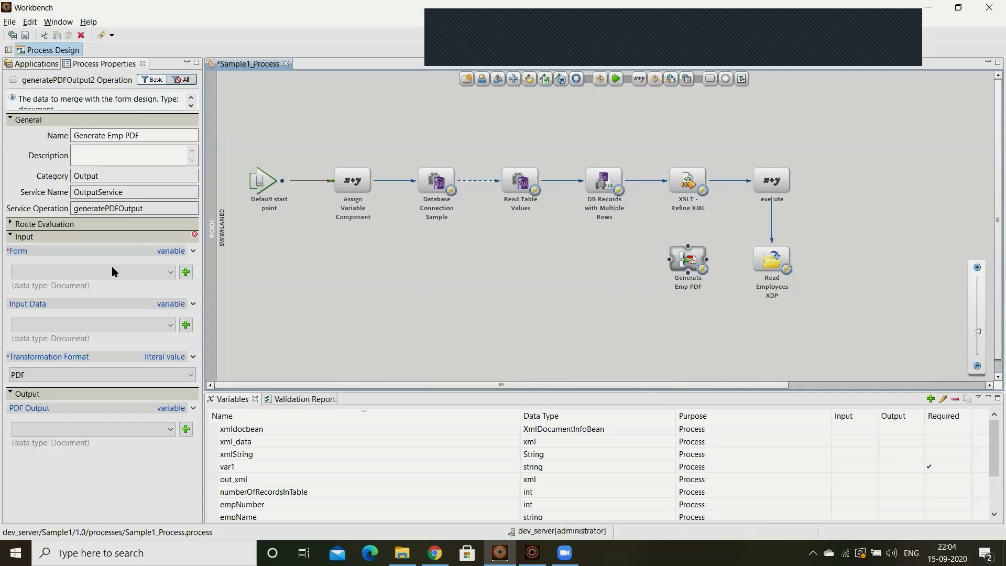
pyautogui.click(170, 272)
pyautogui.click(82, 316)
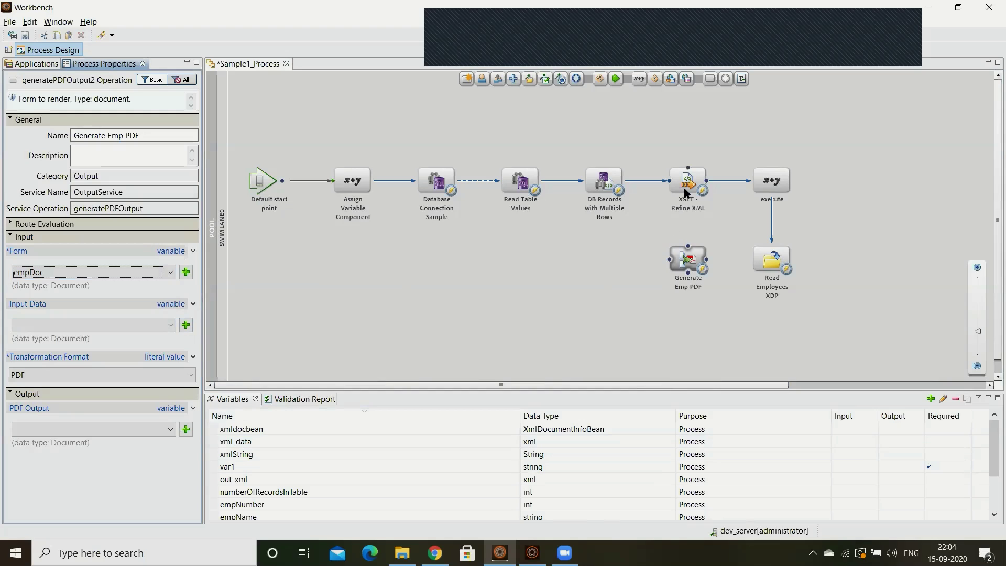
# - Set Generate Emp PDF's Input Data to the out_xml variable
pyautogui.click(760, 180)
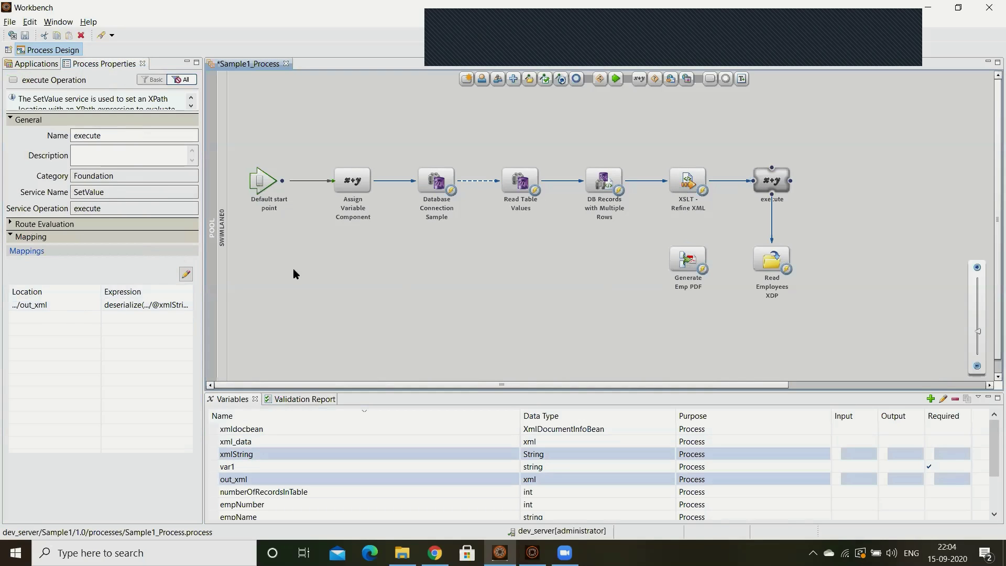
pyautogui.click(685, 259)
pyautogui.click(71, 325)
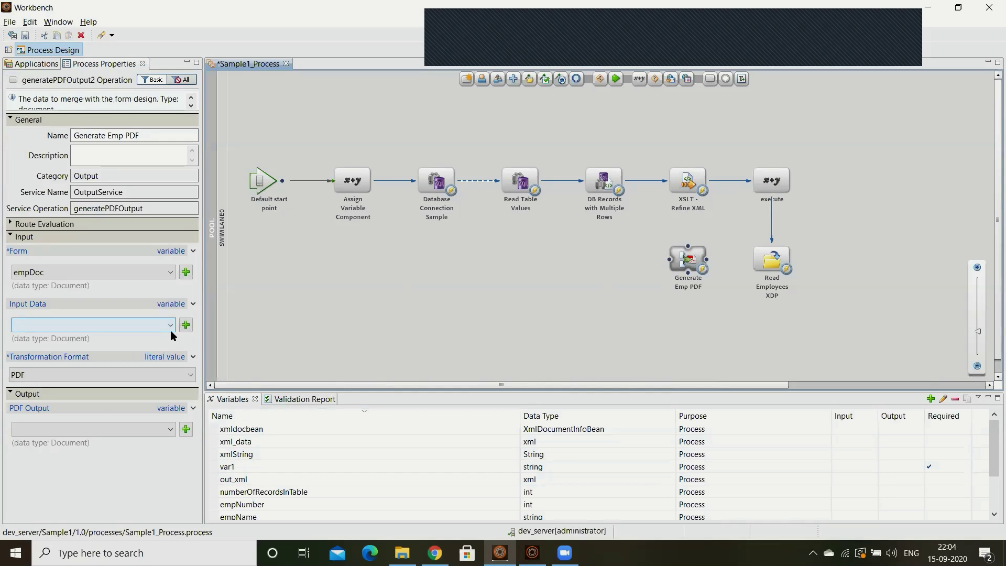
pyautogui.click(171, 327)
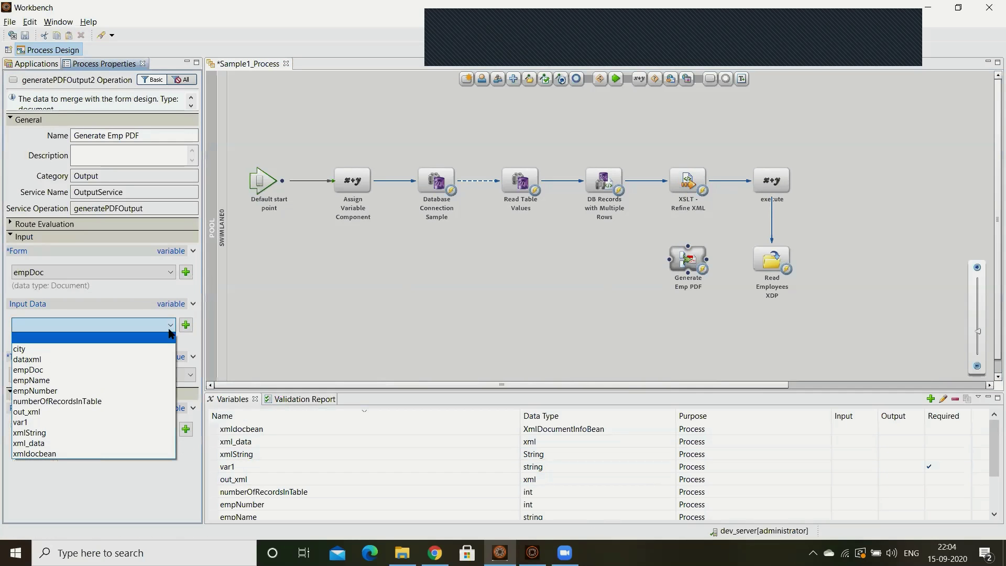
pyautogui.click(62, 412)
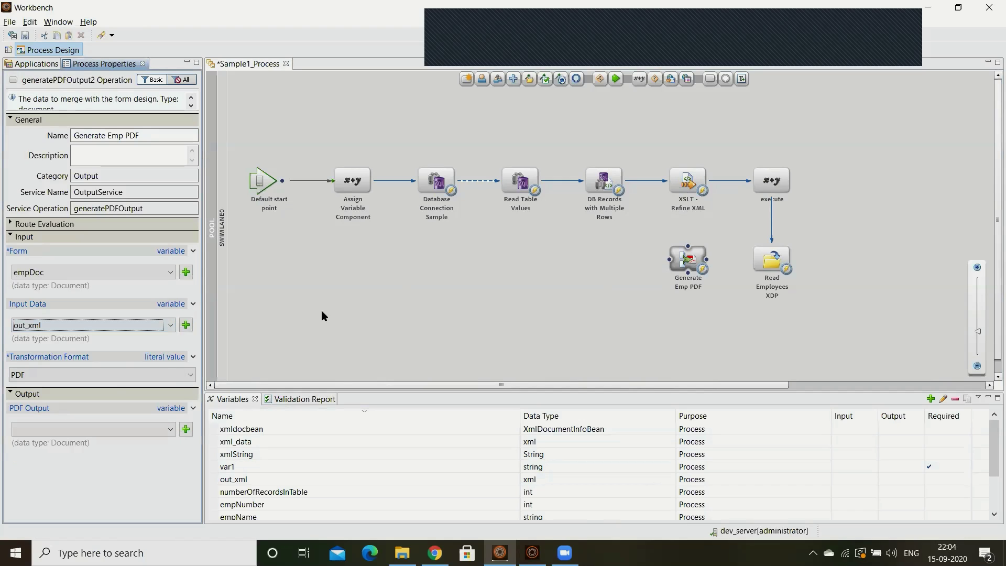
pyautogui.click(186, 429)
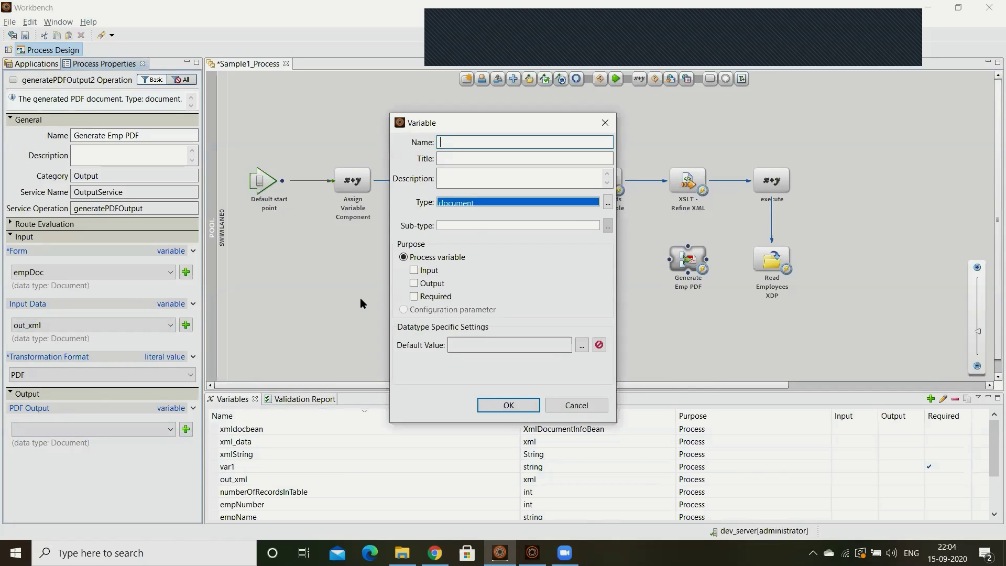
# - Create the PDF Output variable empPDF as a document ticked as Output
pyautogui.press('Escape')
pyautogui.click(171, 431)
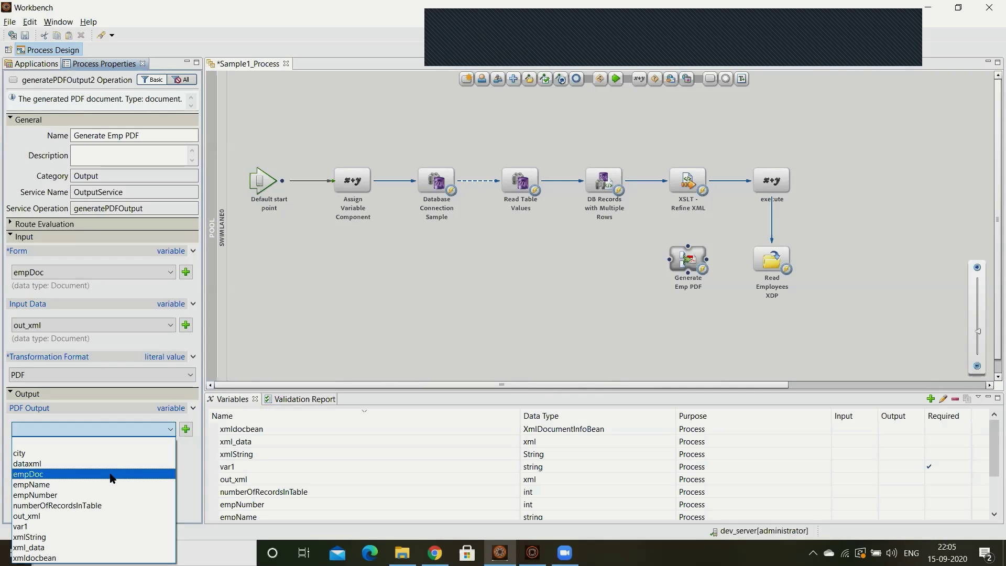
pyautogui.click(178, 426)
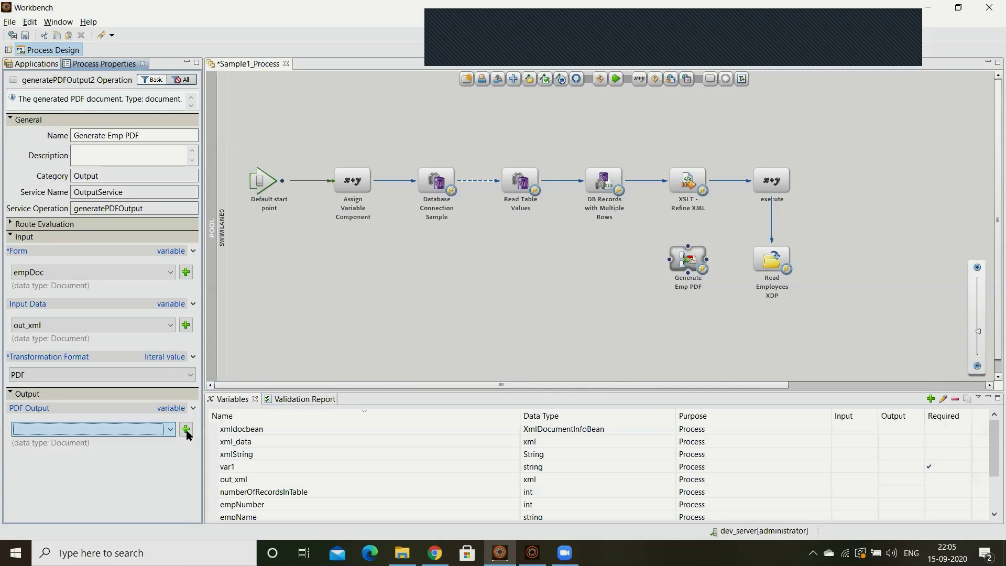
pyautogui.click(186, 430)
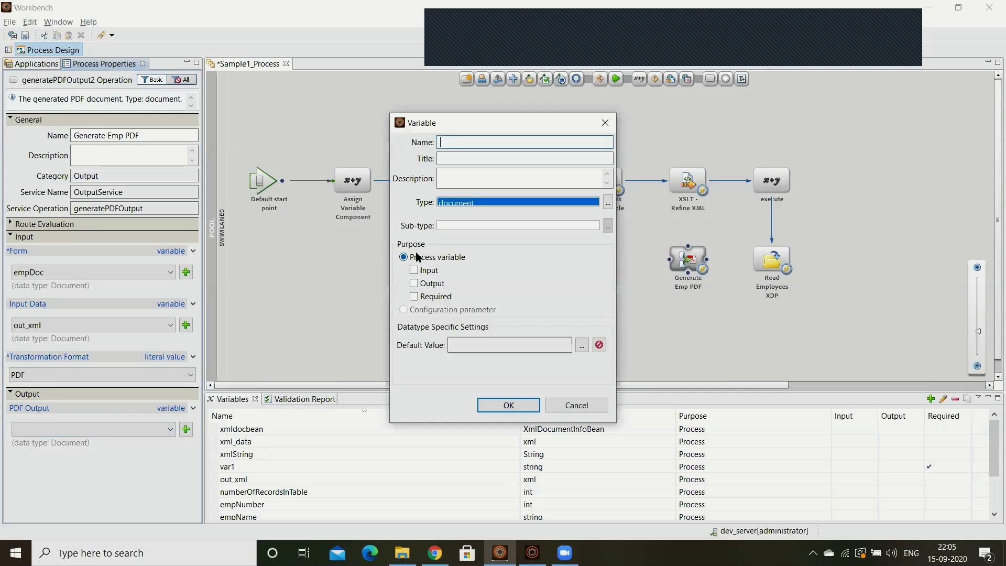
pyautogui.write('empPDF')
pyautogui.click(414, 283)
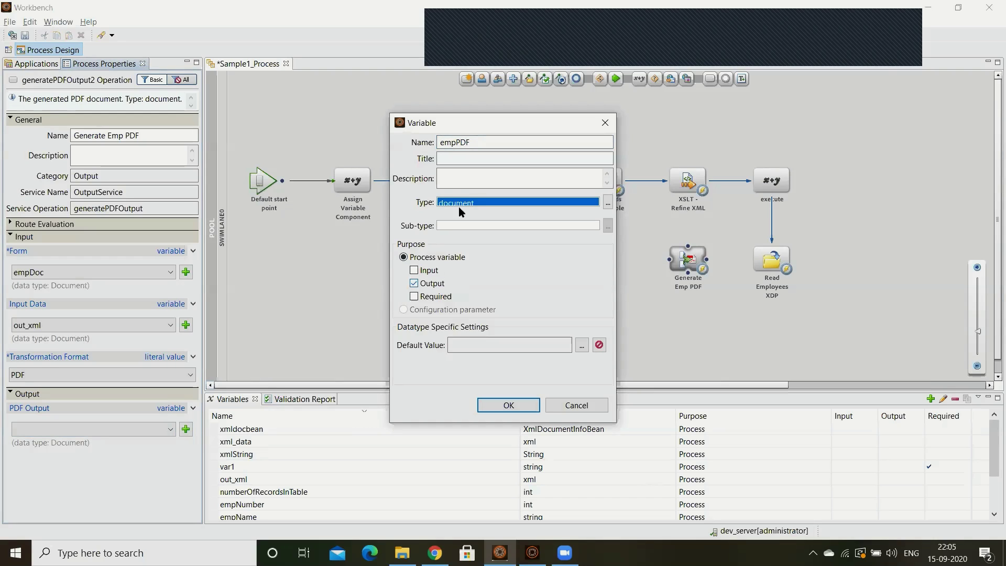
pyautogui.click(509, 405)
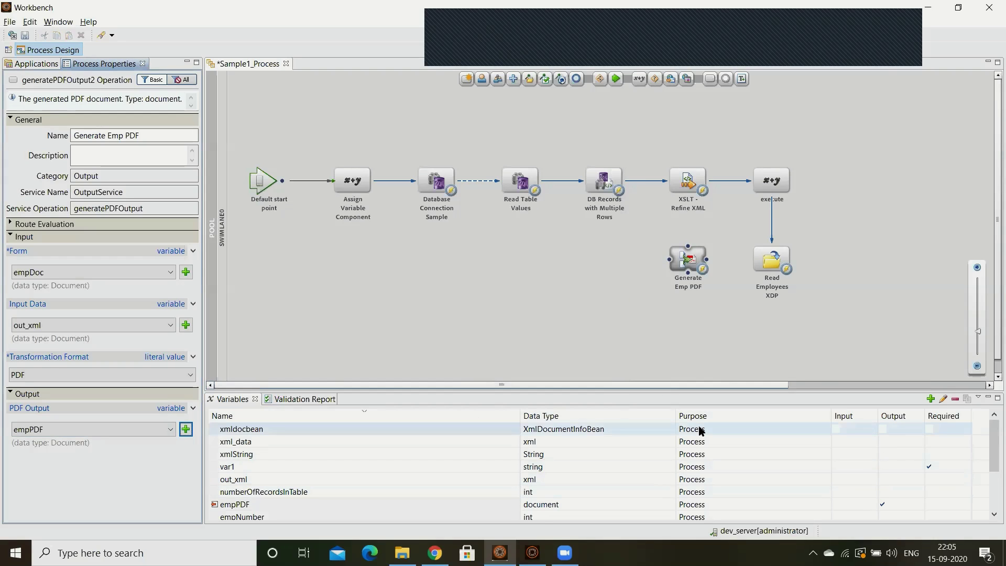
pyautogui.click(990, 448)
pyautogui.moveTo(990, 448); pyautogui.dragTo(990, 490)
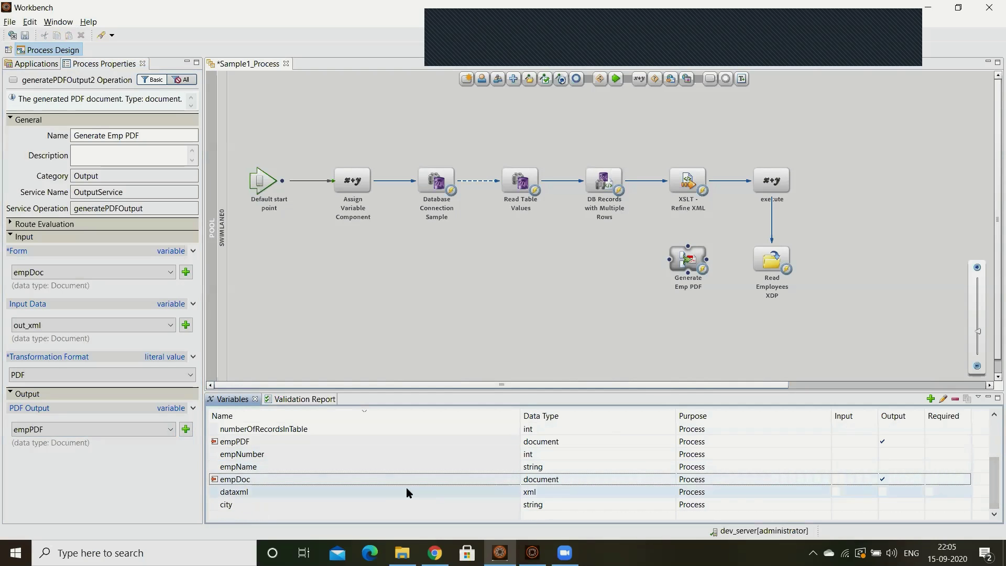
# - Clear the Output flag on the empDoc variable so it is no longer a process output
pyautogui.doubleClick(324, 480)
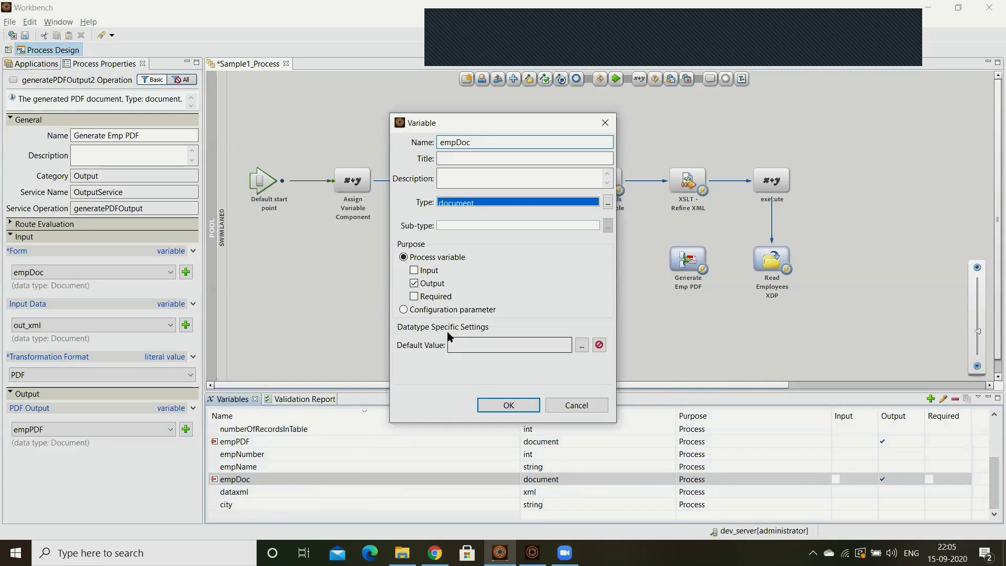
pyautogui.click(426, 284)
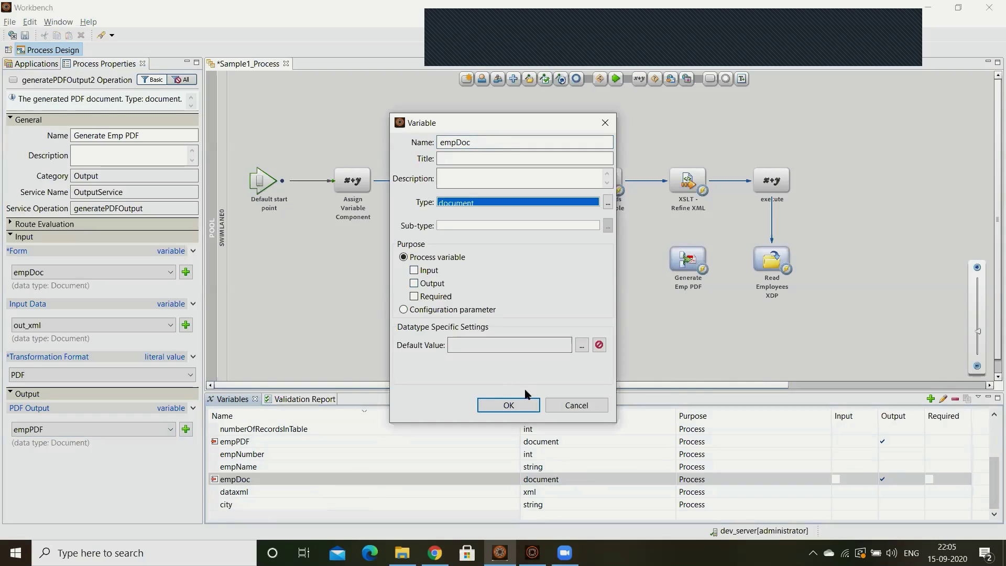
pyautogui.click(519, 405)
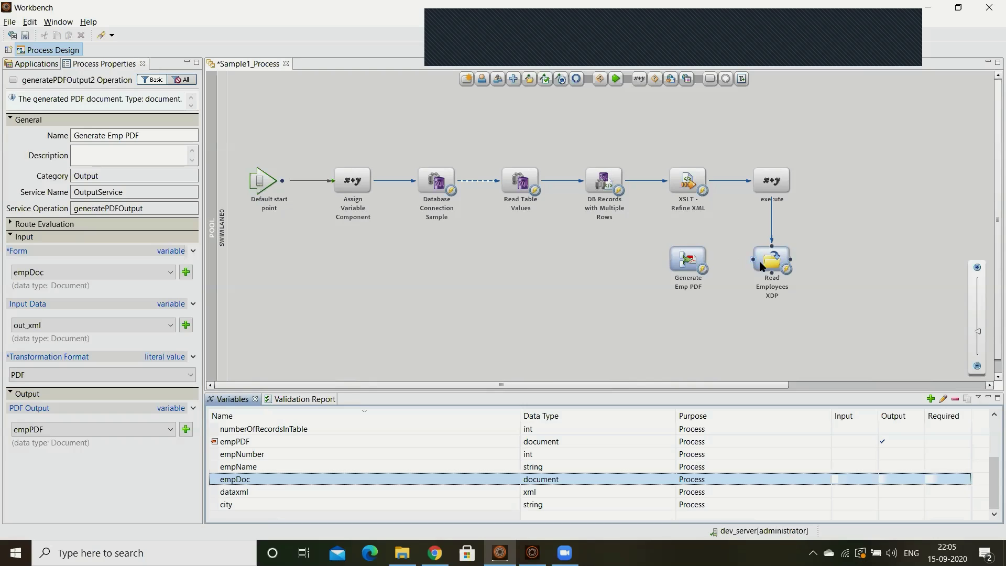
# - Route Read Employees XDP into Generate Emp PDF and save the process
pyautogui.moveTo(757, 263); pyautogui.dragTo(702, 267)
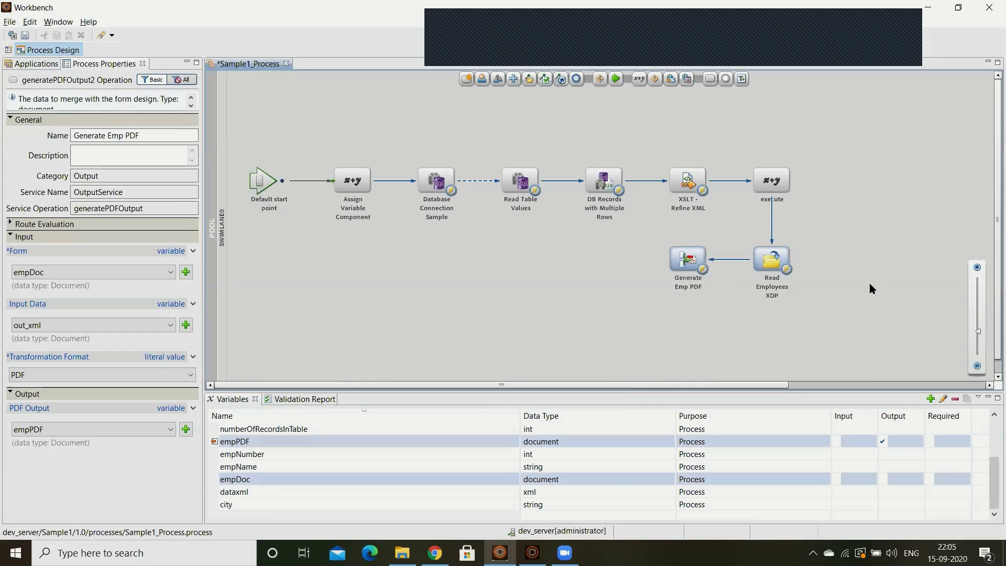
pyautogui.click(831, 265)
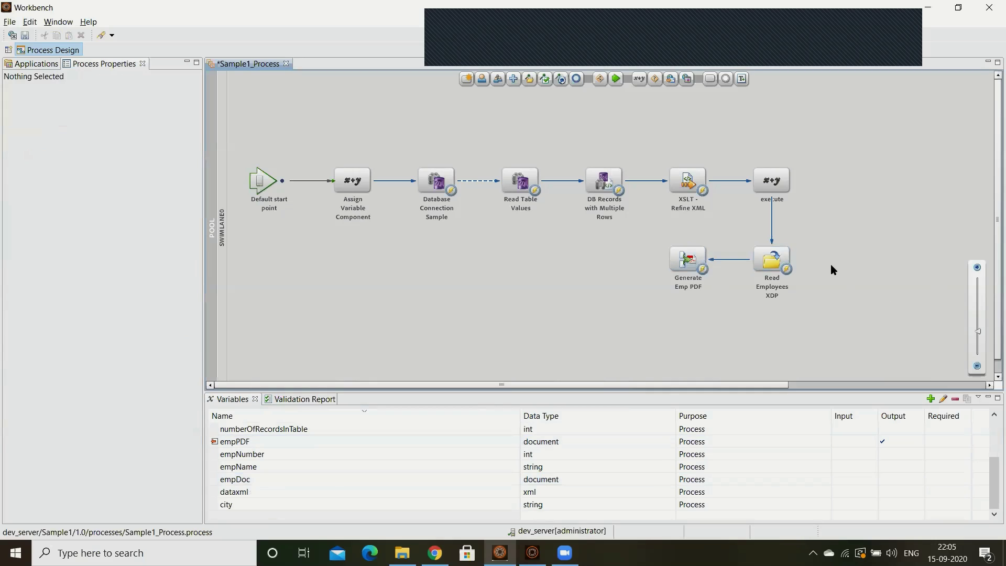
pyautogui.hotkey('ctrl', 's')
# - Add a Write Document activity to the canvas, found by searching 'wr'
pyautogui.moveTo(465, 80); pyautogui.dragTo(488, 259)
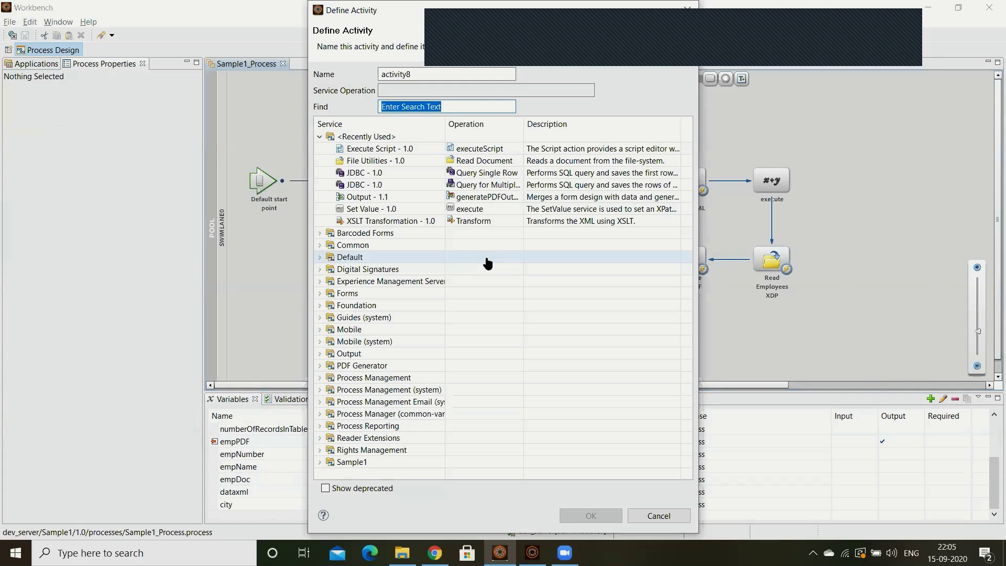
pyautogui.write('write')
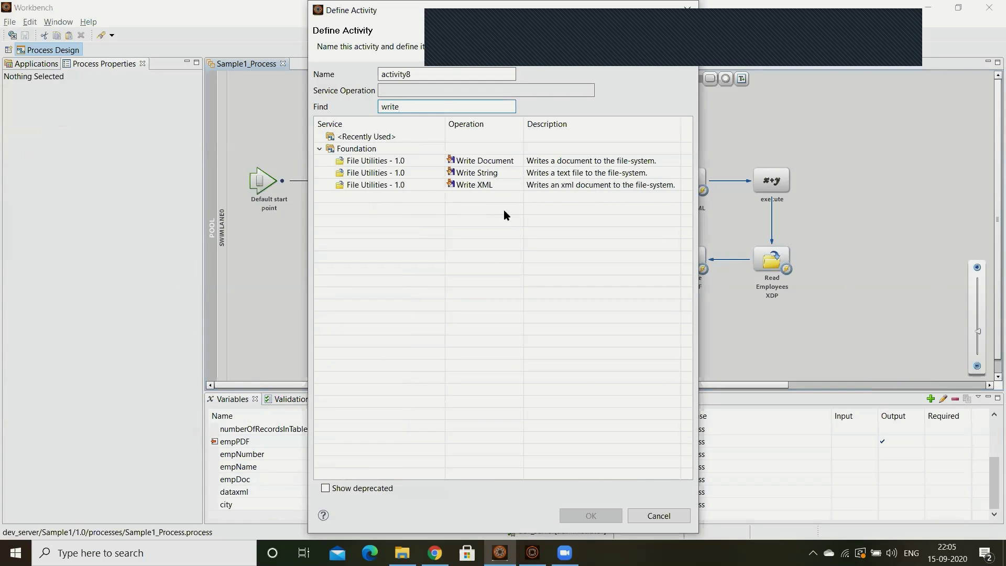
pyautogui.click(480, 161)
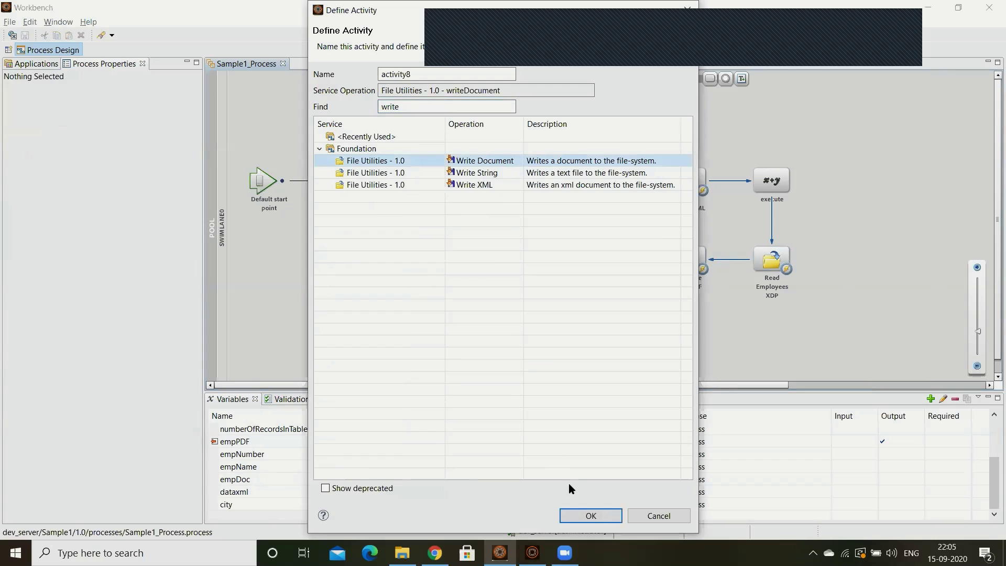
pyautogui.click(591, 516)
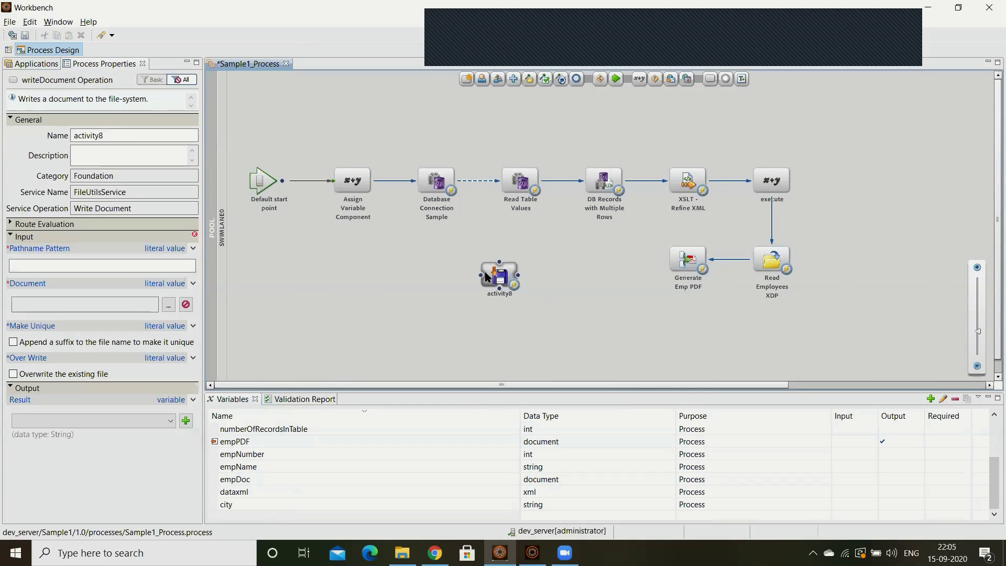
# - Place the Write Document activity beside Generate Emp PDF and rename it 'Store PDF'
pyautogui.moveTo(492, 283); pyautogui.dragTo(574, 268)
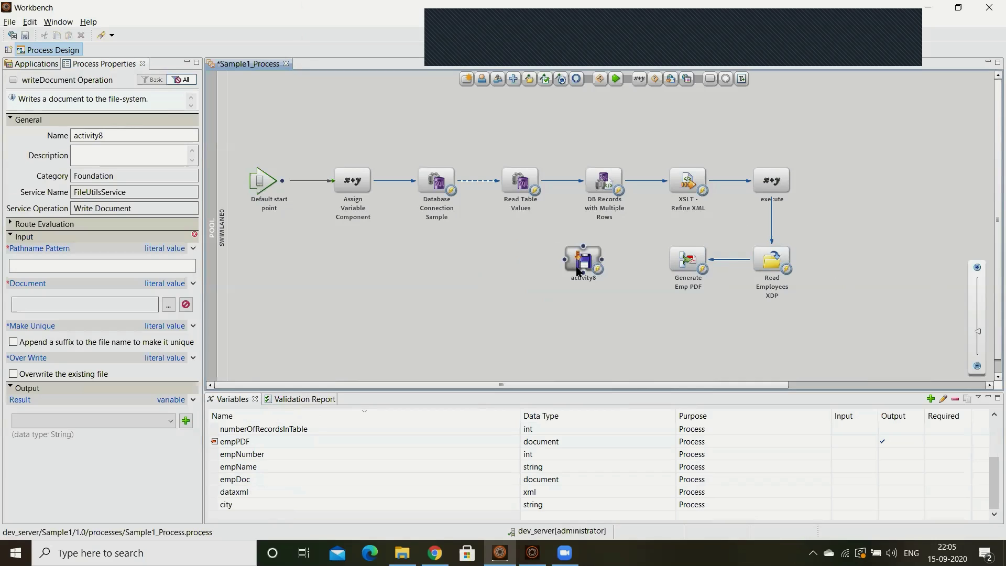
pyautogui.moveTo(584, 267); pyautogui.dragTo(605, 268)
pyautogui.click(606, 277)
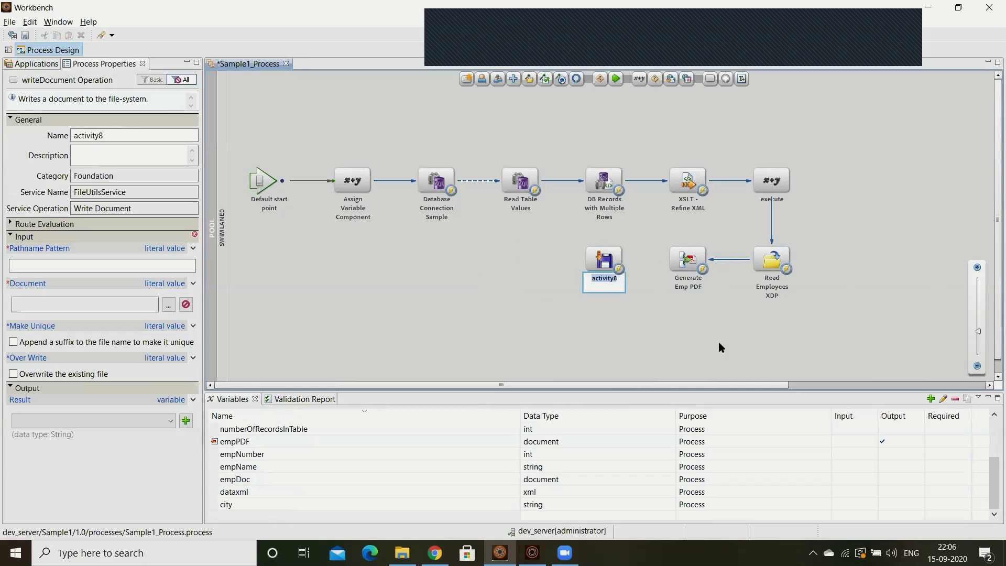
pyautogui.write('Store PDF')
pyautogui.press('Return')
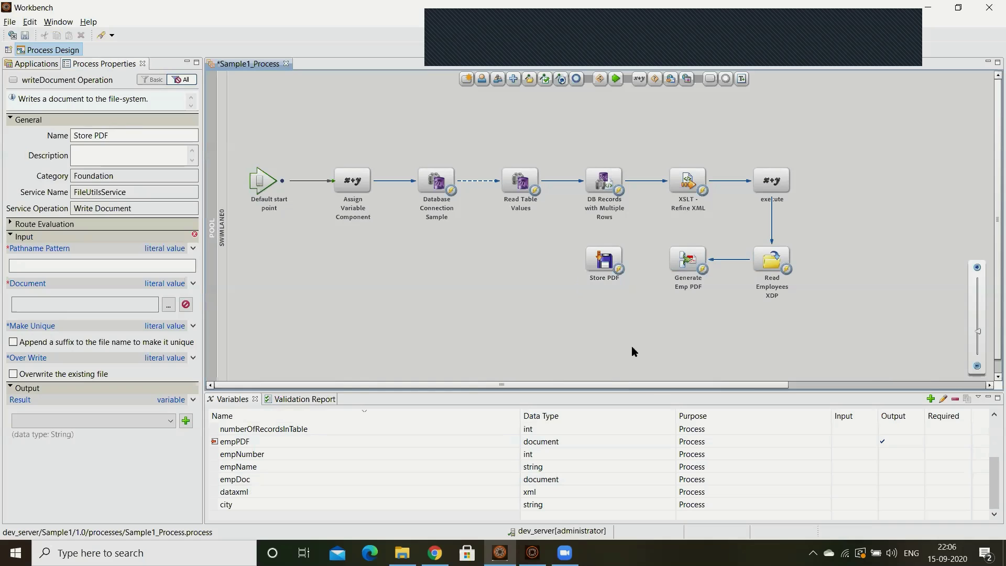
# - Set Store PDF's Document input to the empPDF variable in Process Properties
pyautogui.click(601, 264)
pyautogui.click(49, 267)
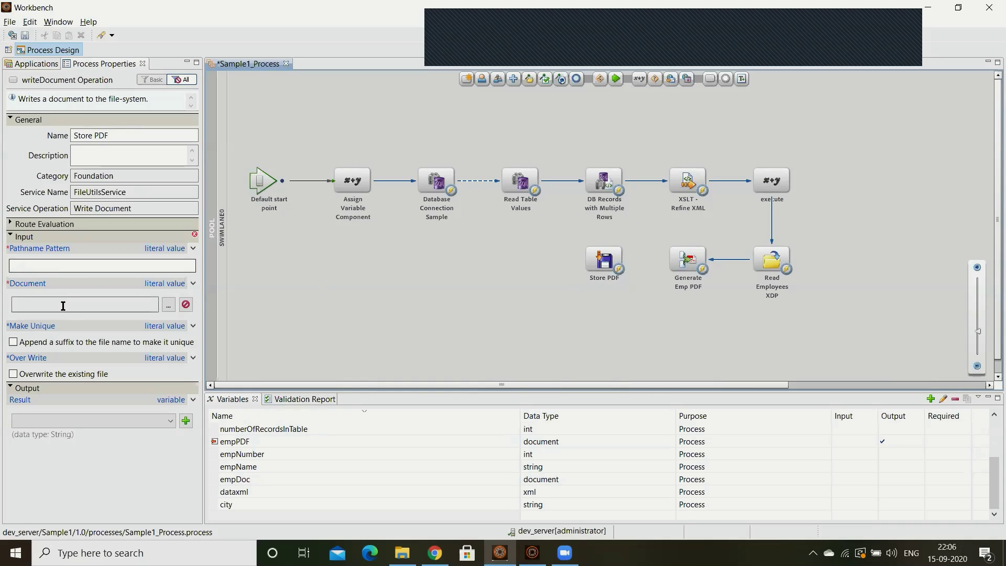
pyautogui.click(191, 283)
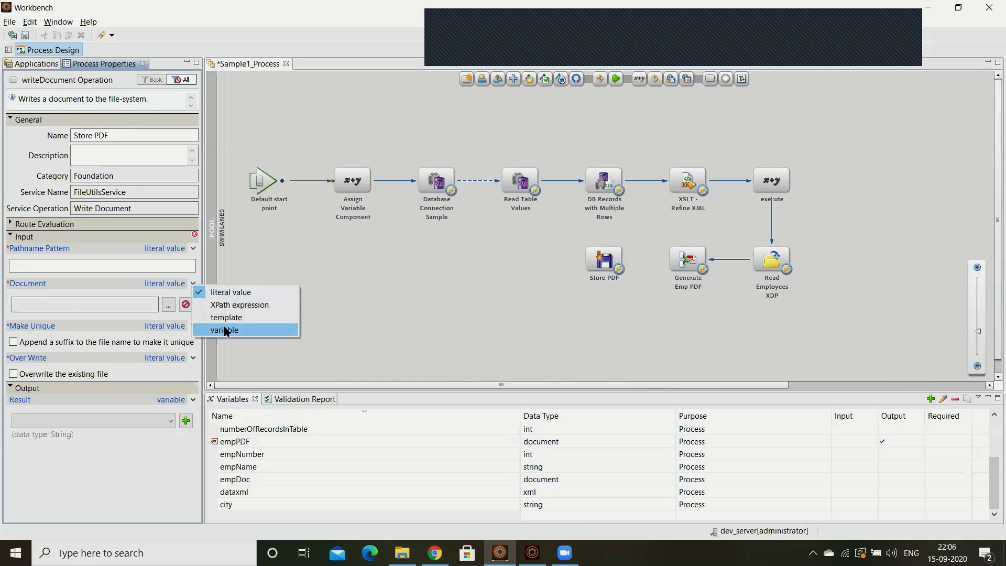
pyautogui.click(225, 330)
pyautogui.click(169, 305)
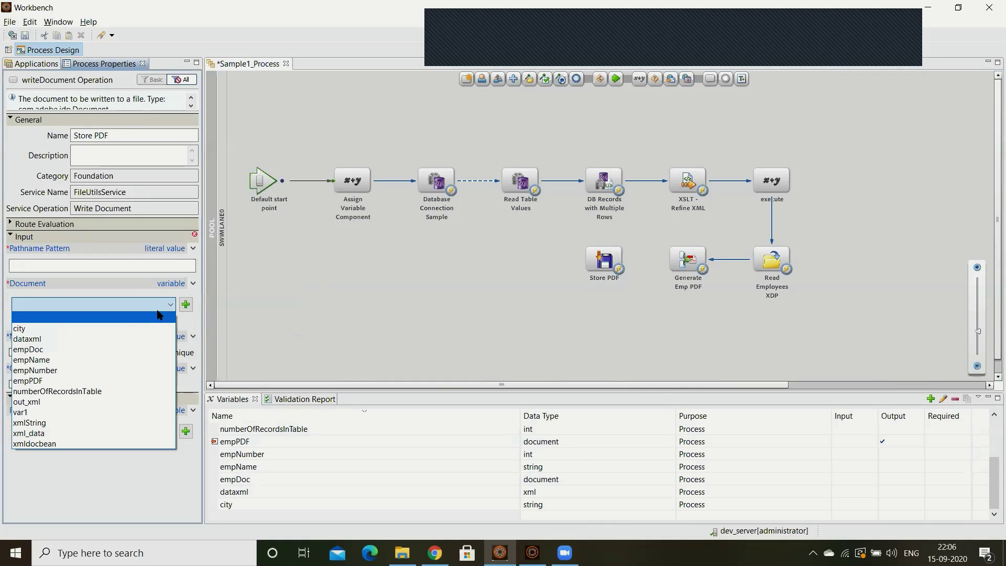
pyautogui.click(44, 381)
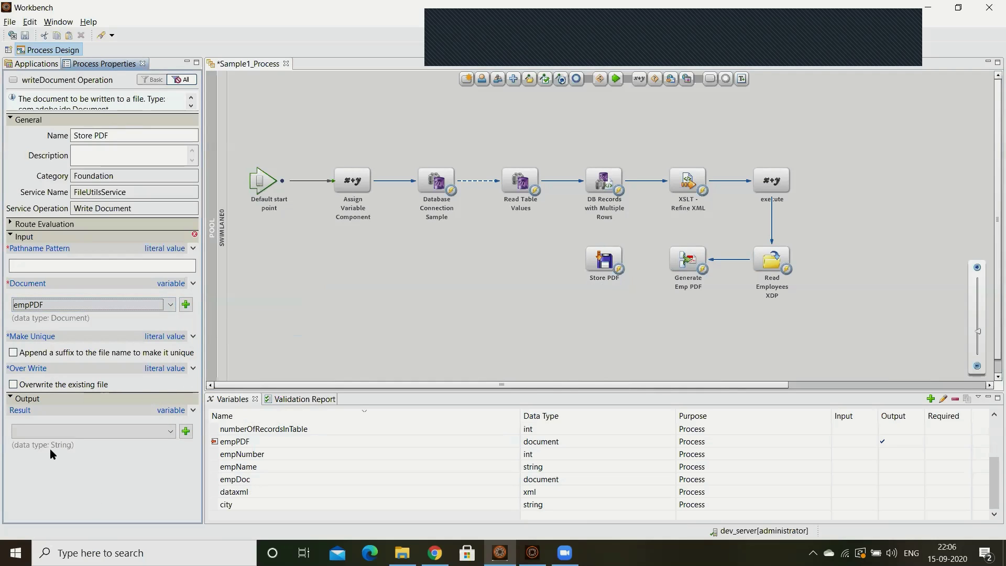
pyautogui.click(11, 399)
pyautogui.click(40, 266)
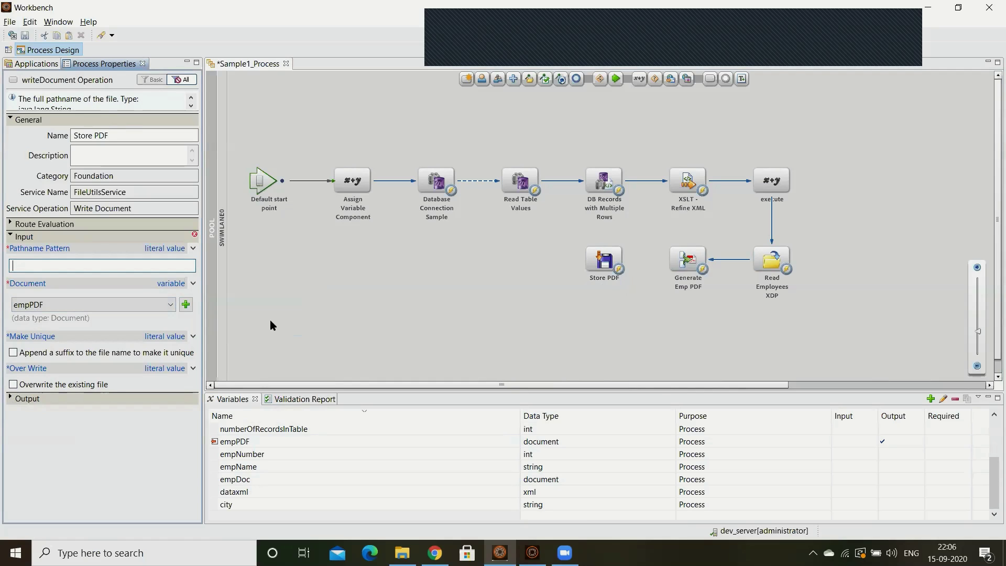
# - Set Store PDF's Pathname Pattern to 'C:\AEM Recordings\ALC\Demo\Employee_details.pdf', copying the Demo folder path
pyautogui.hotkey('alt', 'Tab')
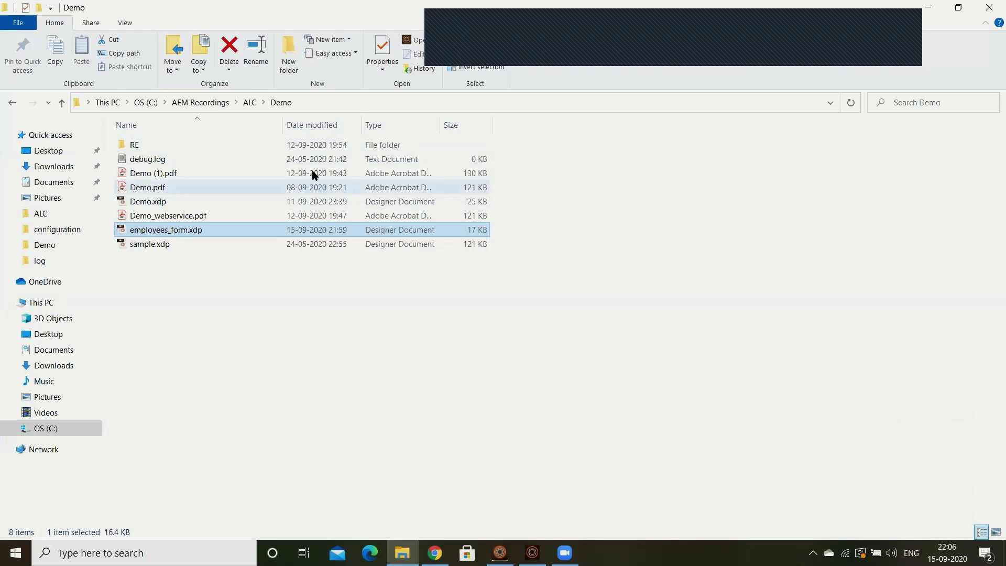
pyautogui.click(322, 100)
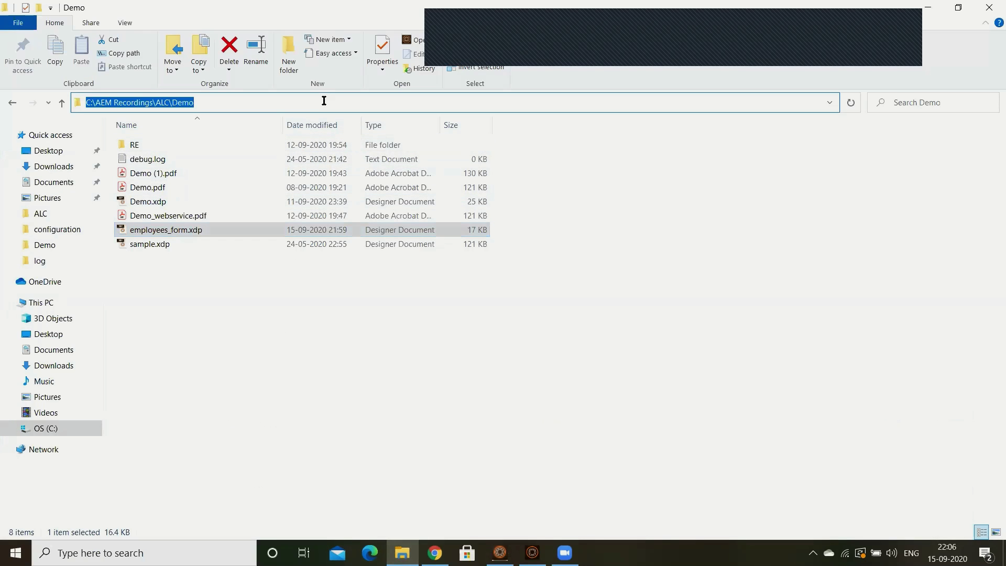
pyautogui.hotkey('ctrl', 'c')
pyautogui.hotkey('alt', 'Tab')
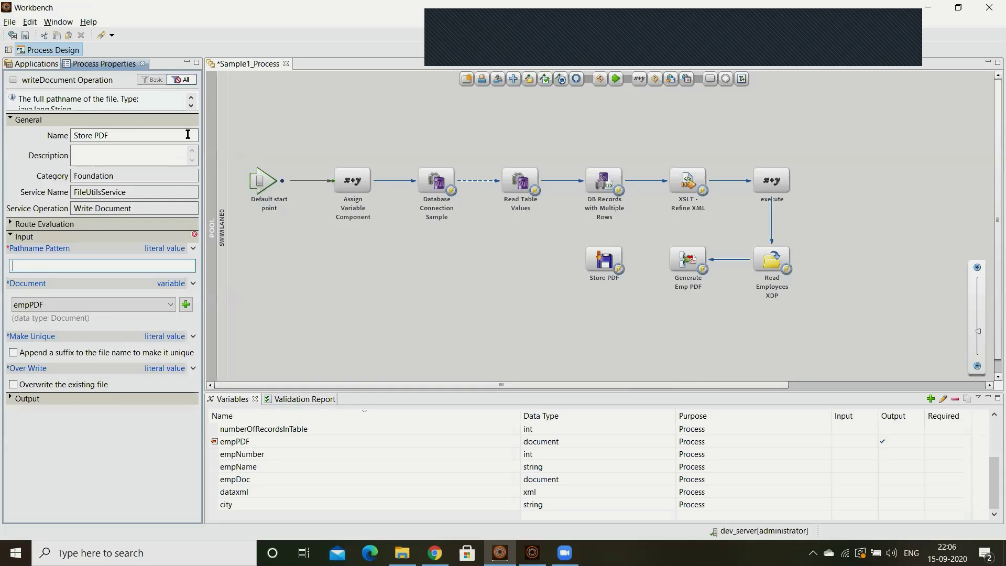
pyautogui.hotkey('ctrl', 'v')
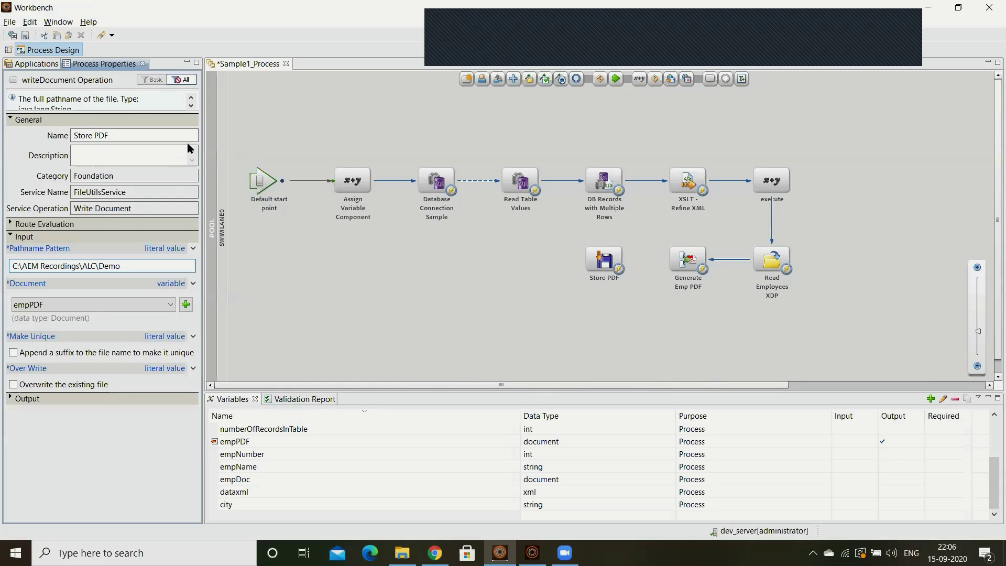
pyautogui.write('\\Employee_details.pdf')
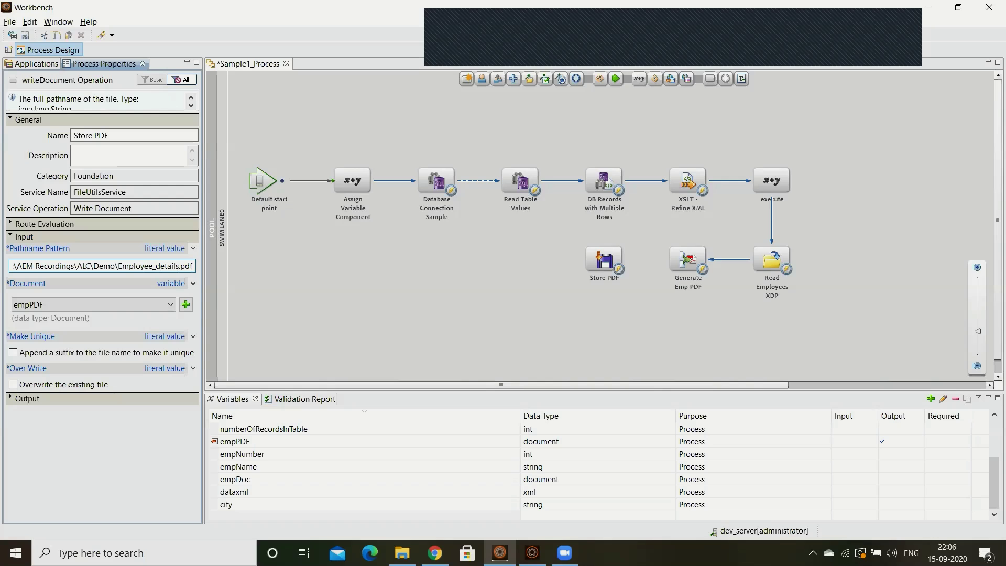
pyautogui.write("'")
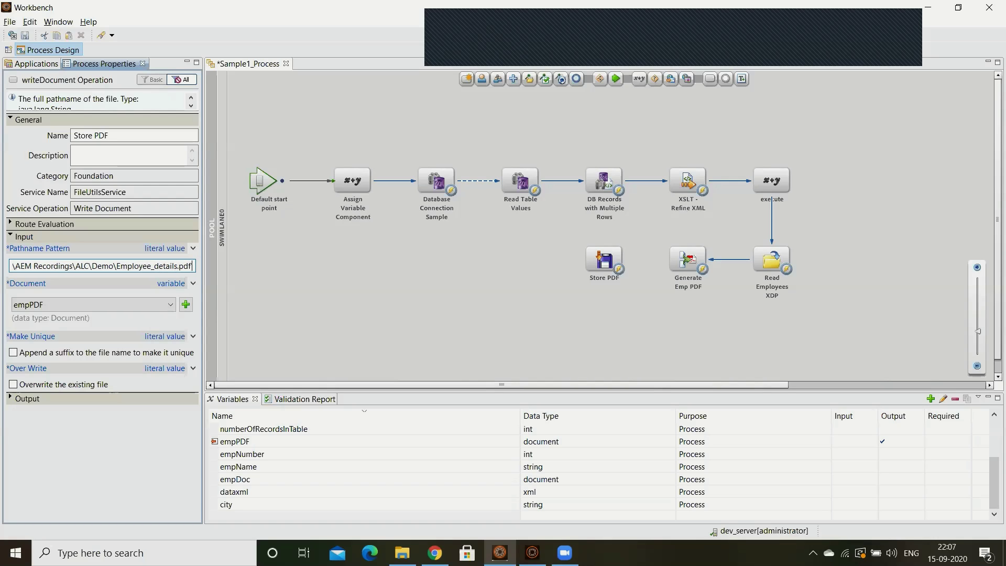
pyautogui.press('Home')
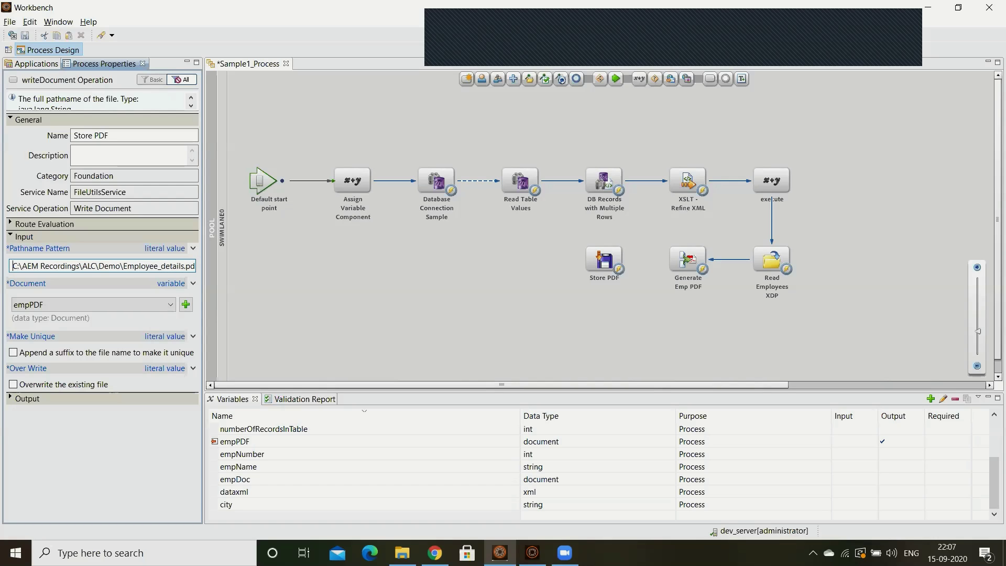
pyautogui.write("'")
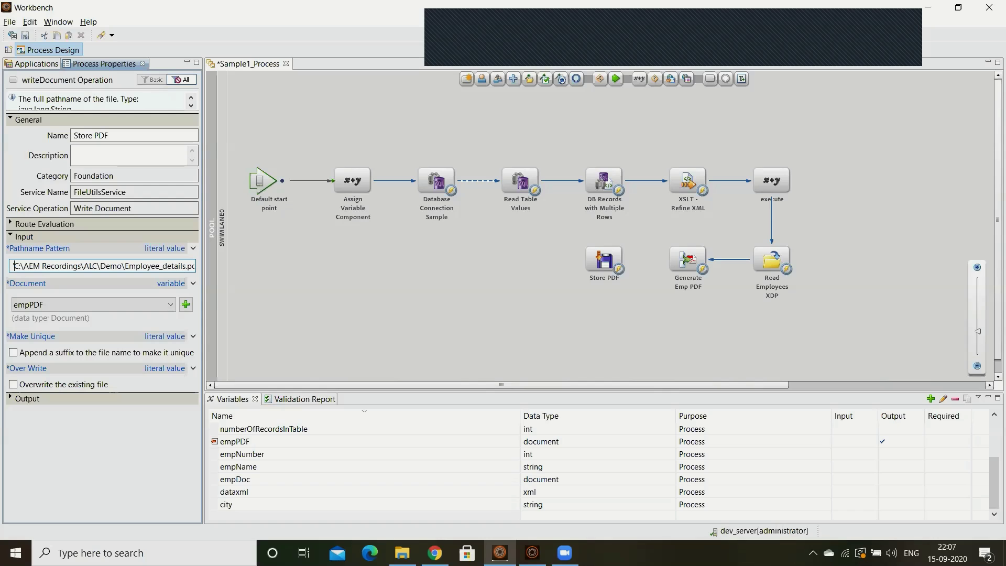
pyautogui.press('Tab')
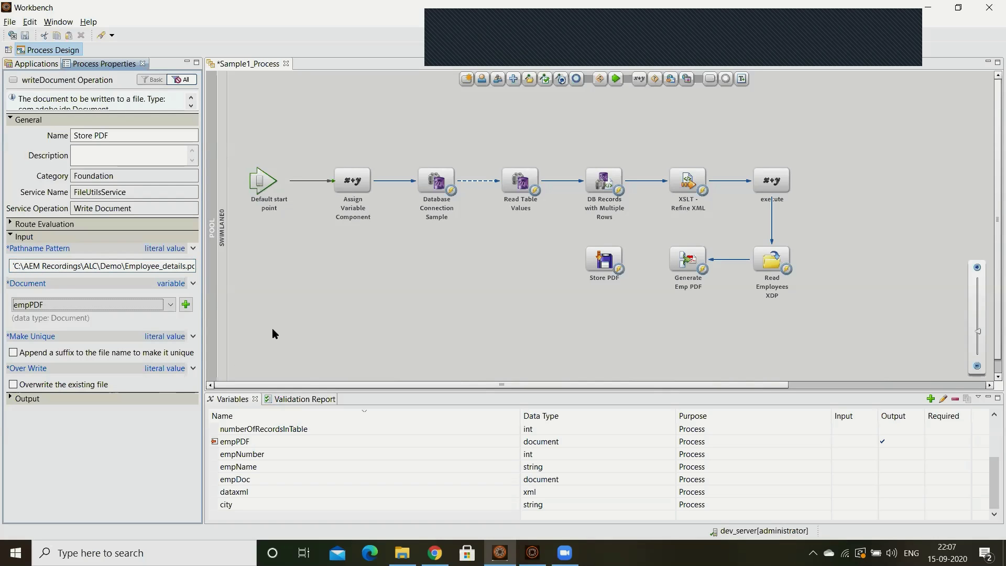
pyautogui.click(272, 333)
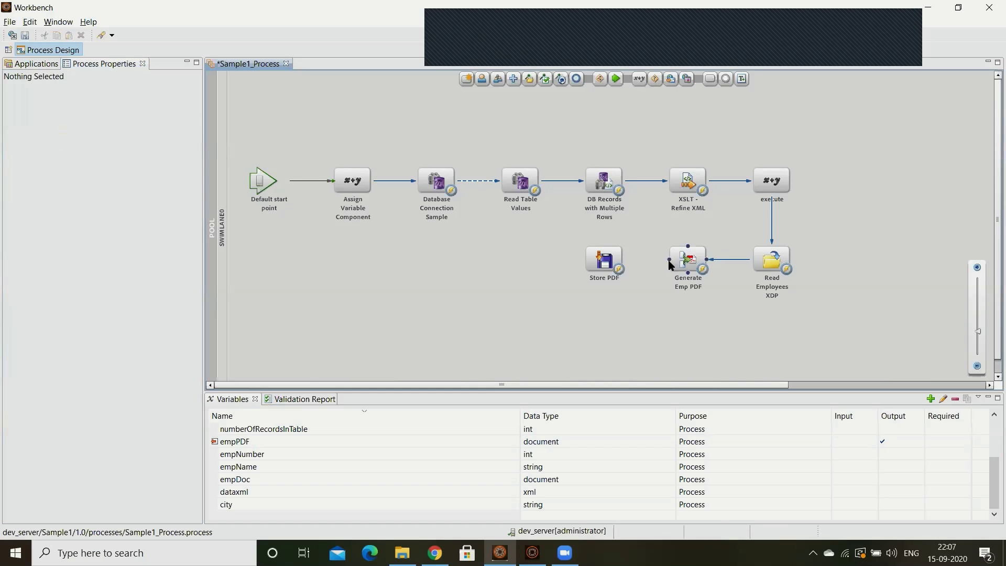
# - Connect Generate Emp PDF to Store PDF and save the process
pyautogui.moveTo(622, 269); pyautogui.dragTo(621, 267)
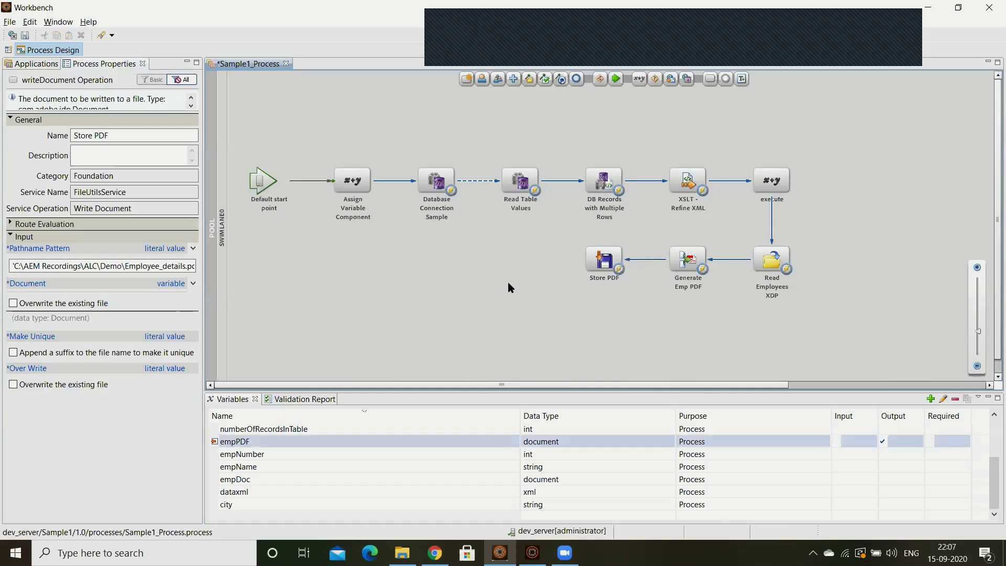
pyautogui.hotkey('ctrl', 's')
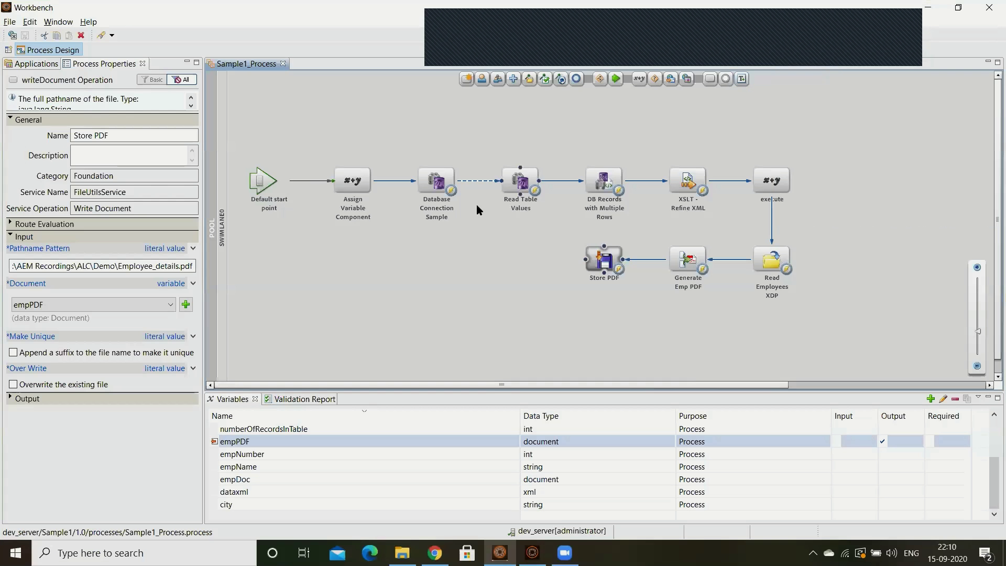
pyautogui.click(476, 284)
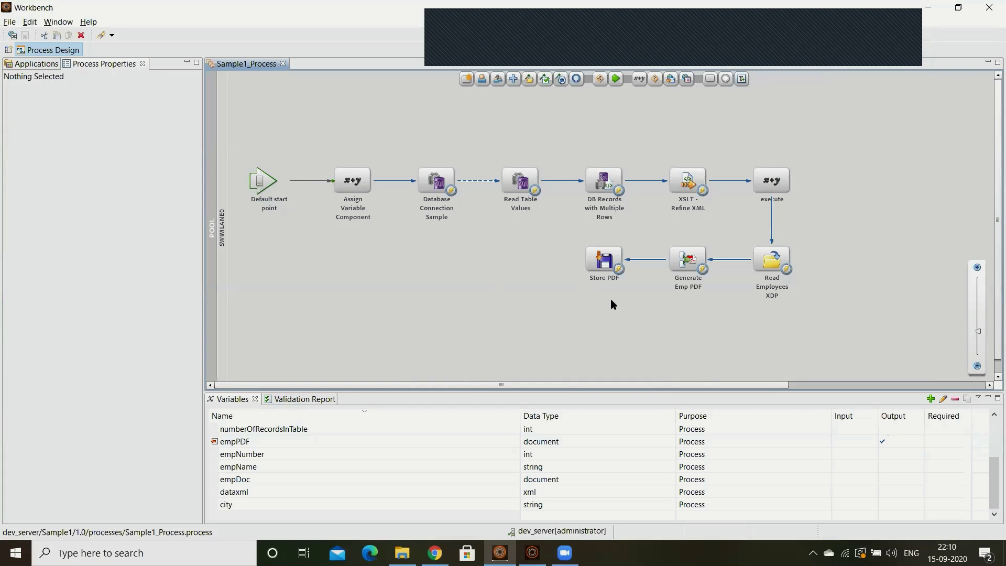
pyautogui.moveTo(603, 272)
# - Check the folder part of Store PDF's Pathname Pattern against the Demo folder in File Explorer
pyautogui.click(603, 272)
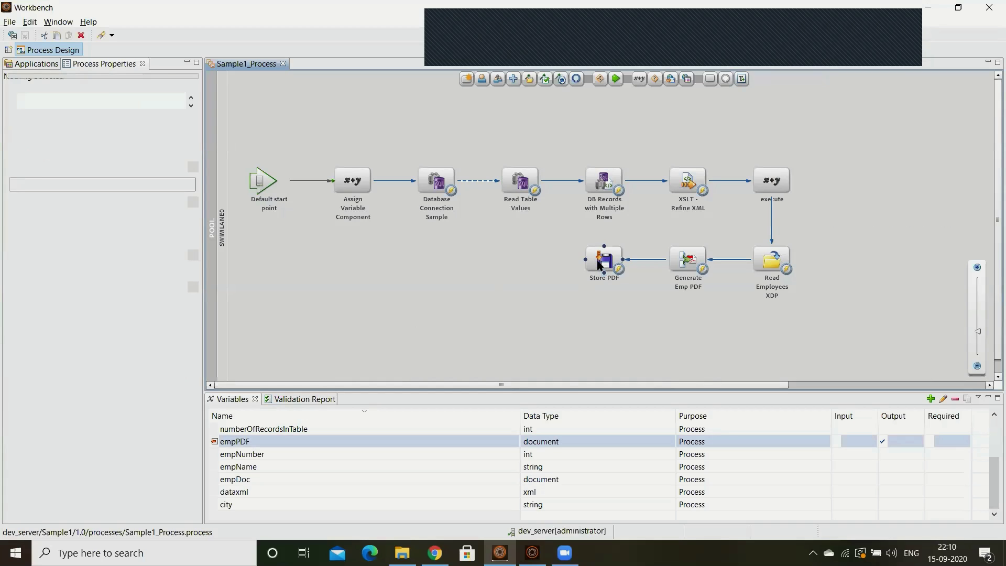
pyautogui.moveTo(116, 265); pyautogui.dragTo(1, 277)
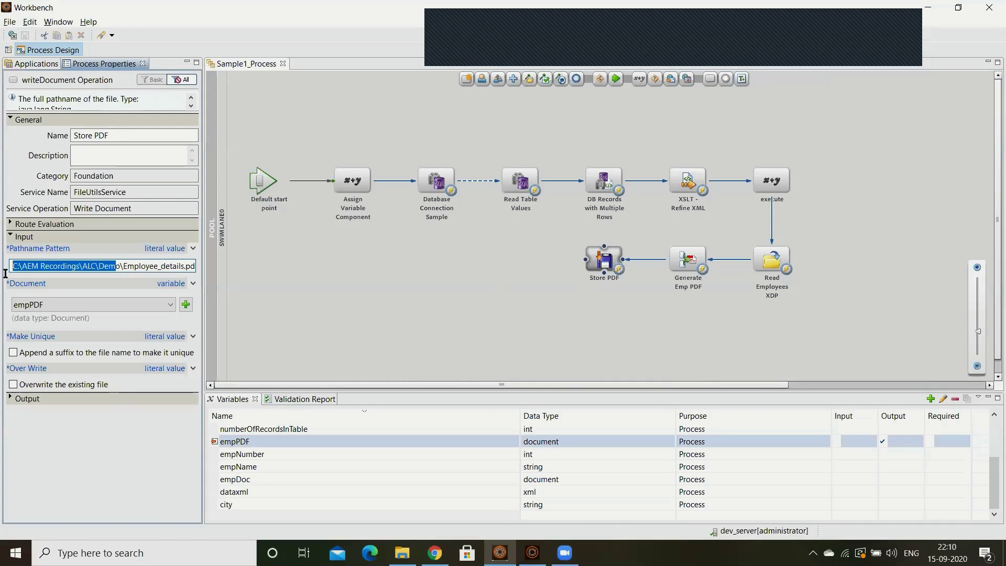
pyautogui.press('Right')
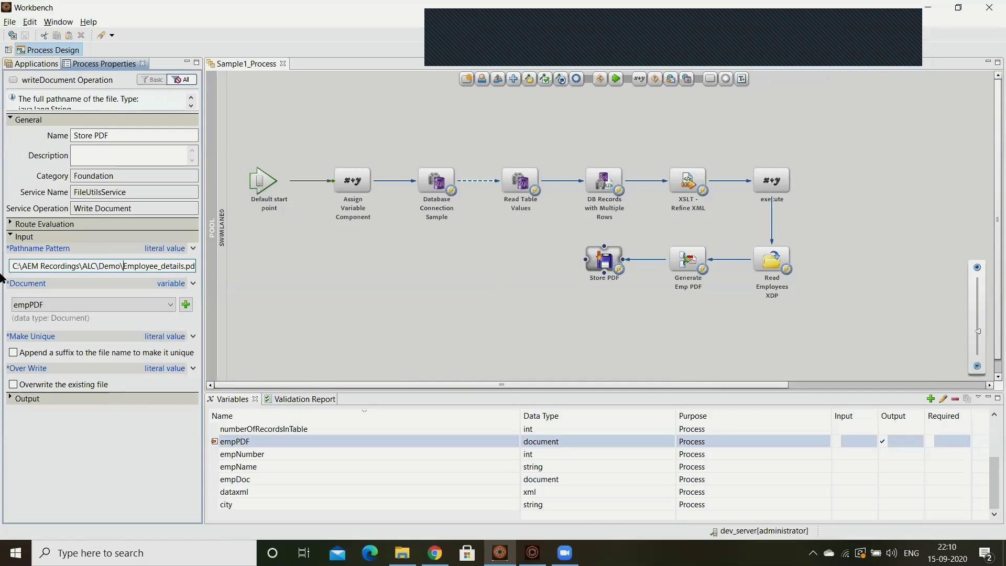
pyautogui.hotkey('shift', 'Home')
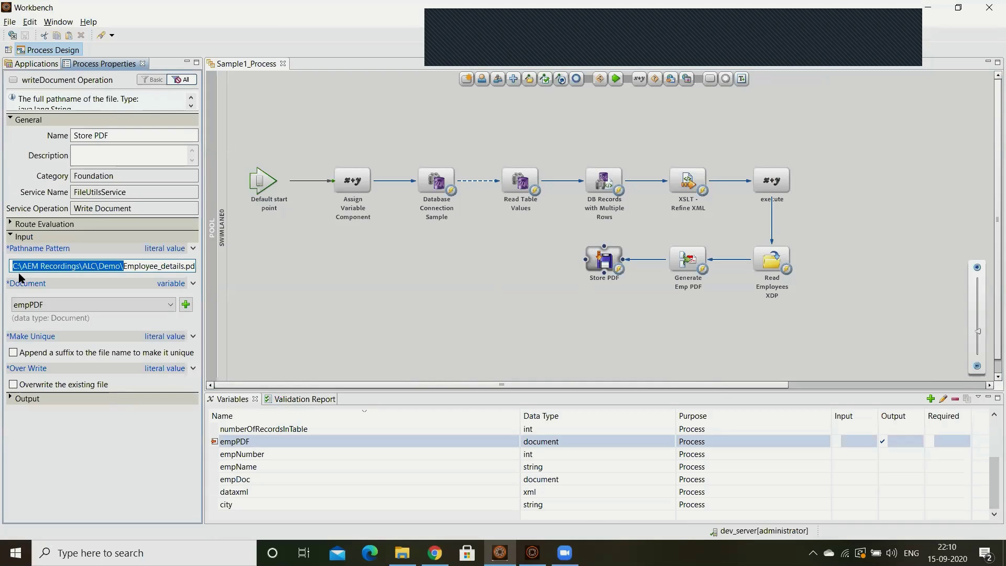
pyautogui.click(402, 553)
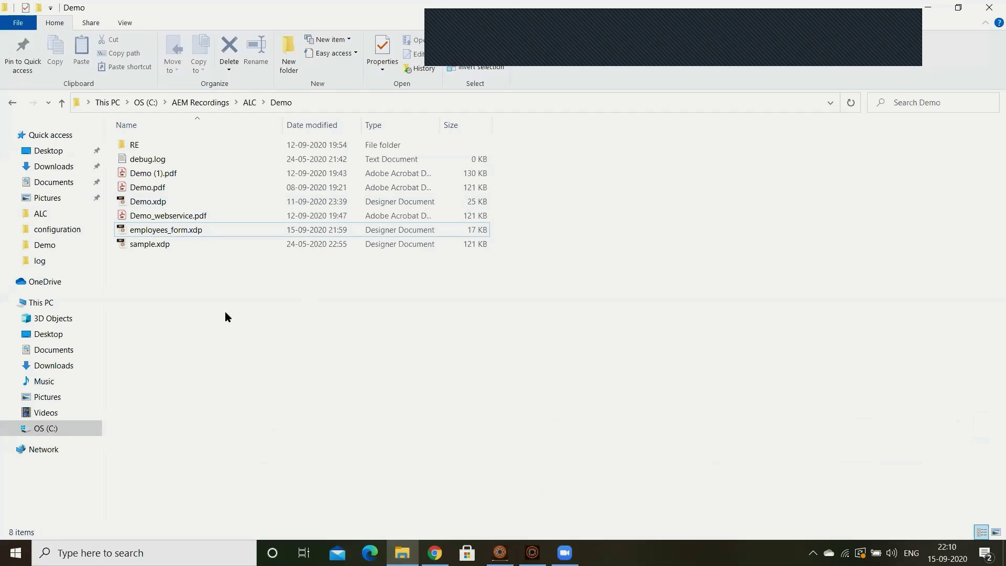
pyautogui.hotkey('alt', 'Tab')
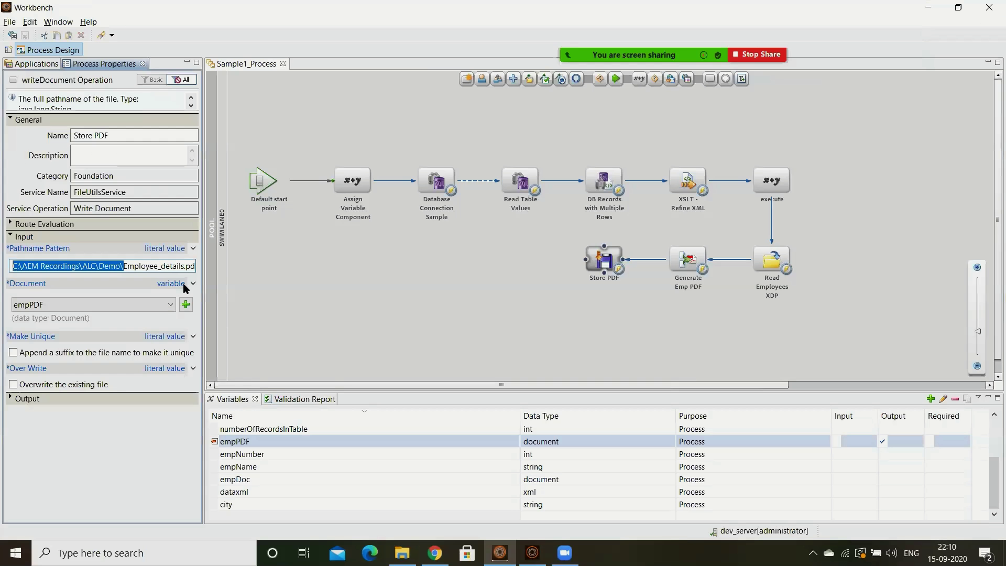
pyautogui.click(123, 267)
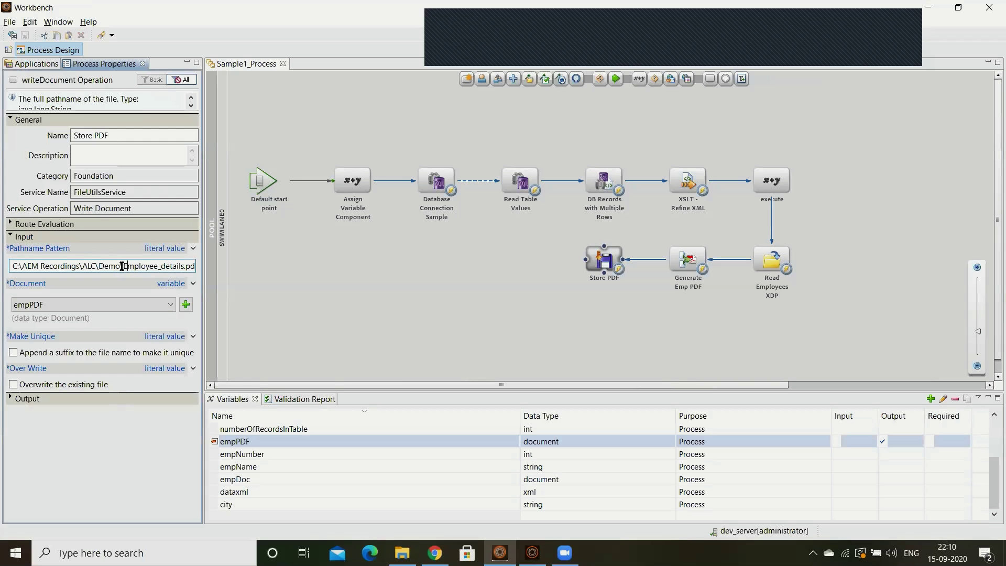
pyautogui.moveTo(123, 267); pyautogui.dragTo(229, 266)
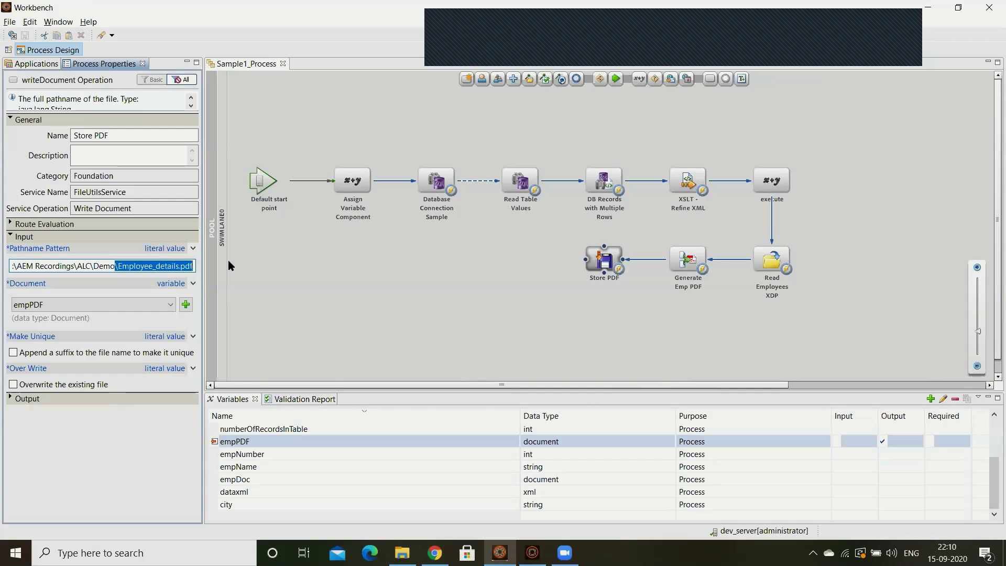
pyautogui.hotkey('alt', 'Tab')
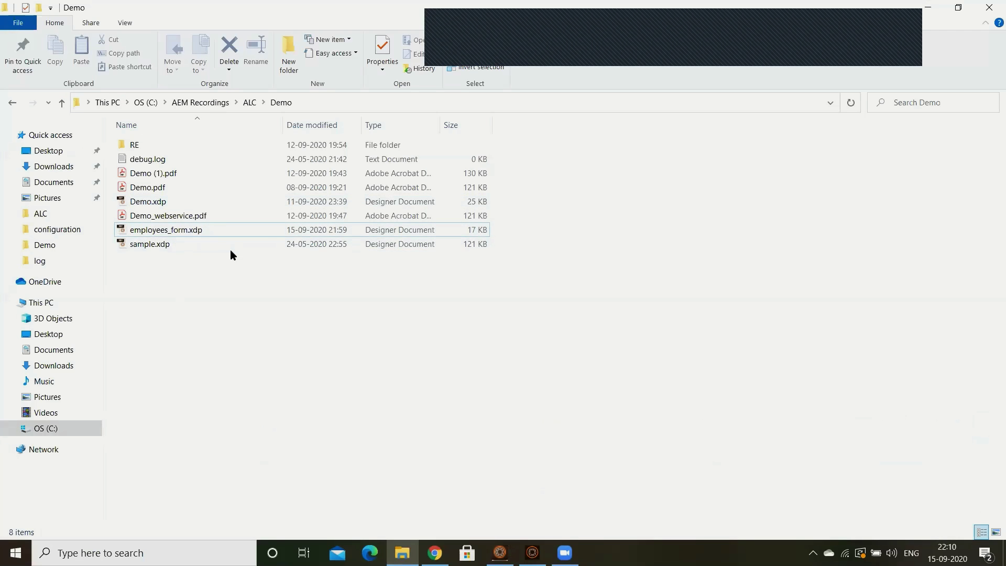
pyautogui.hotkey('alt', 'Tab')
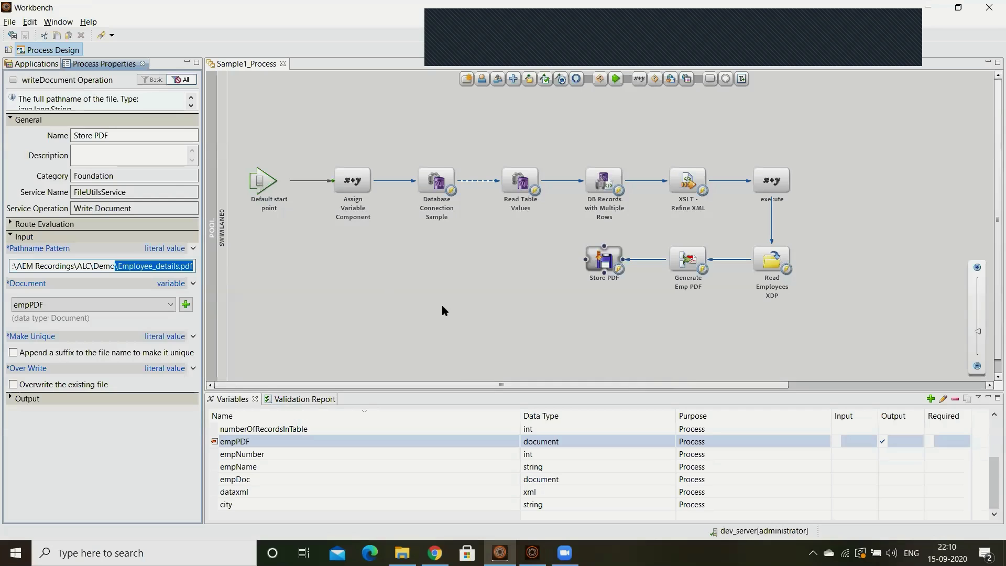
pyautogui.click(772, 258)
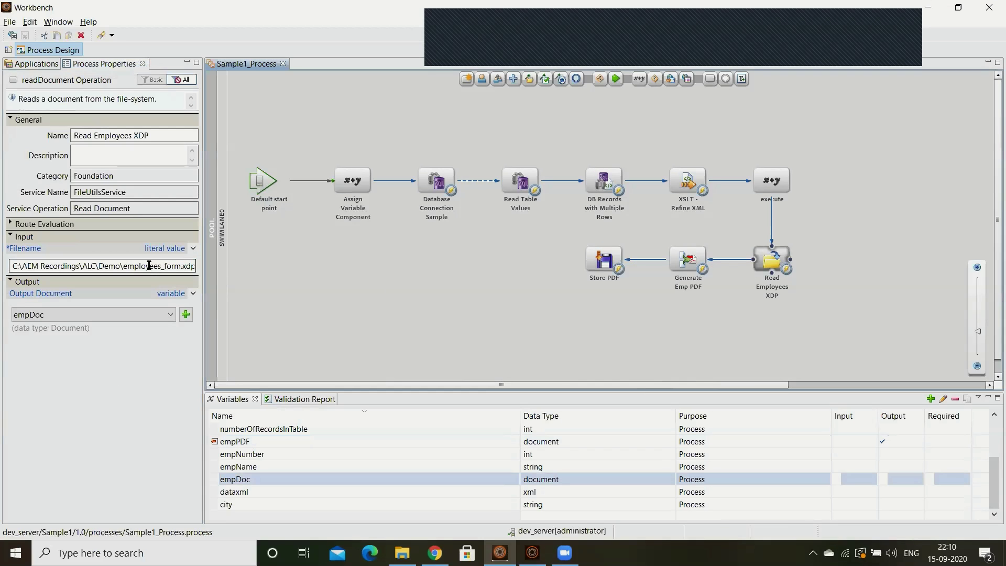
pyautogui.moveTo(150, 265); pyautogui.dragTo(4, 267)
pyautogui.click(29, 265)
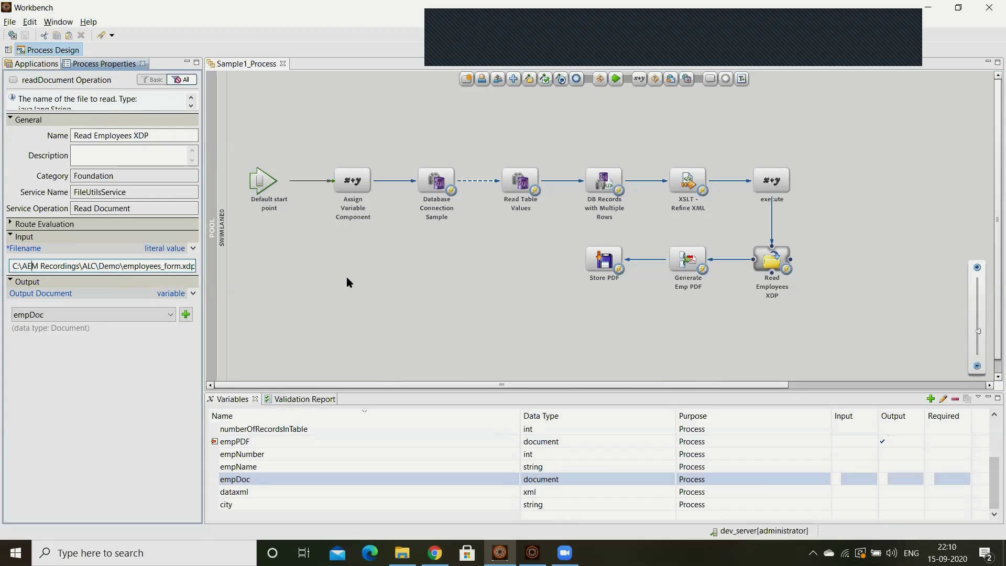
pyautogui.hotkey('alt', 'Tab')
pyautogui.click(186, 219)
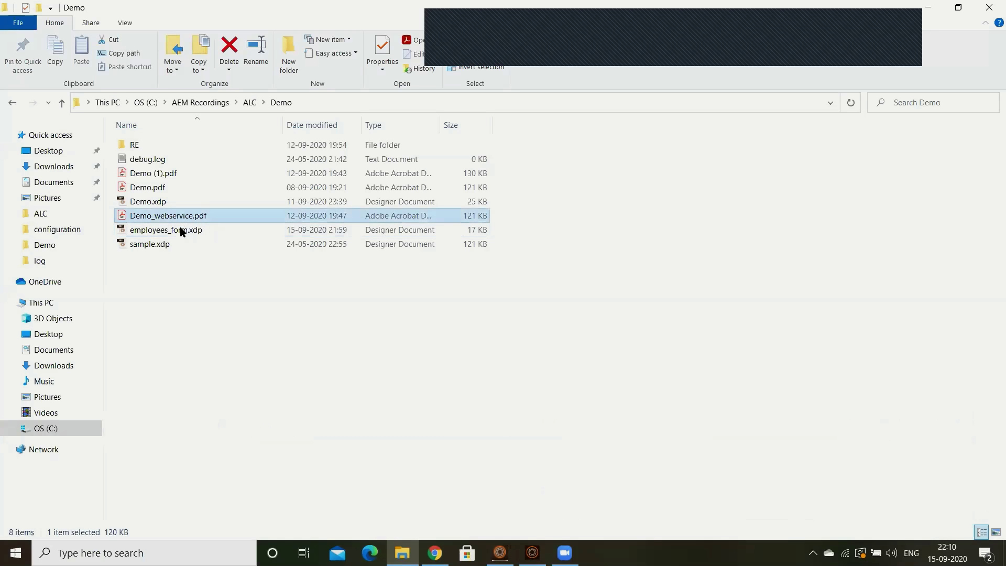
pyautogui.click(181, 232)
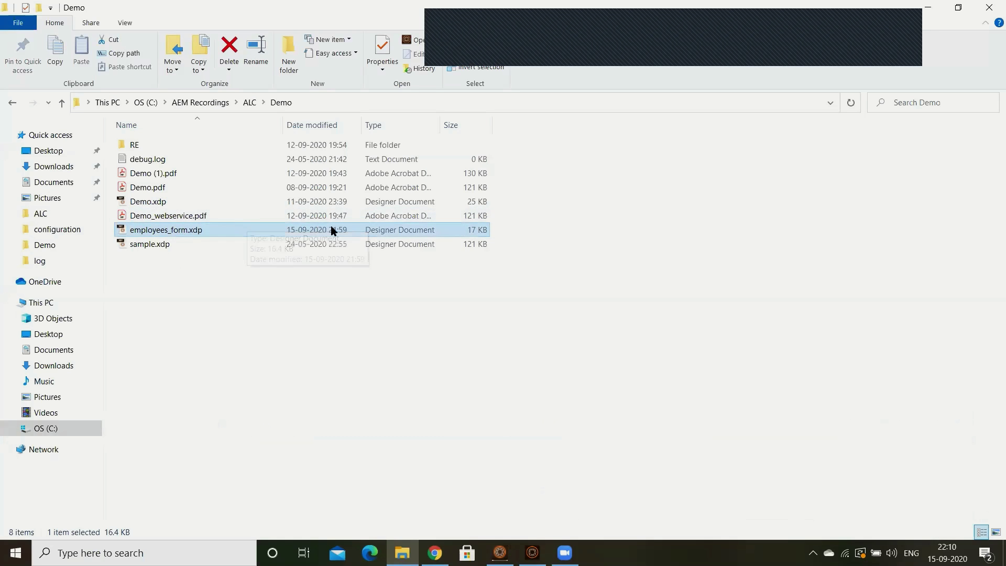
pyautogui.hotkey('alt', 'Tab')
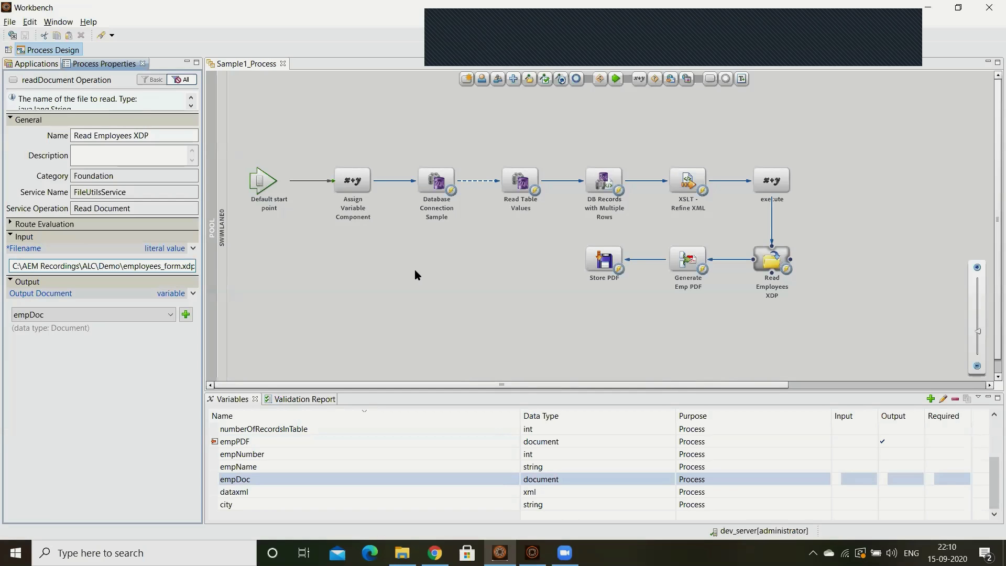
pyautogui.click(605, 264)
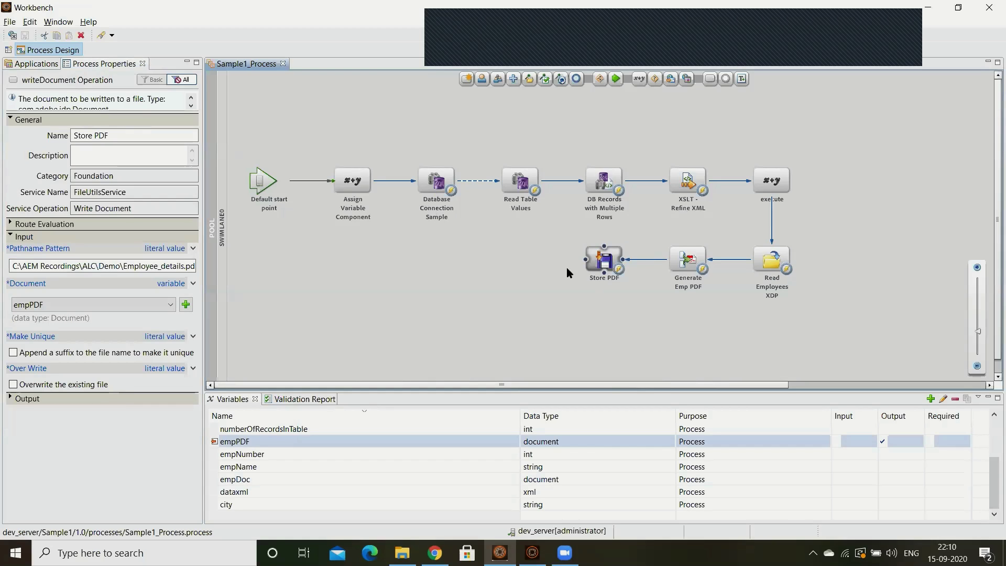
# - Rename the Store PDF step to 'Store Emp DetailsPDF', accepting the automatic process checkout
pyautogui.click(608, 278)
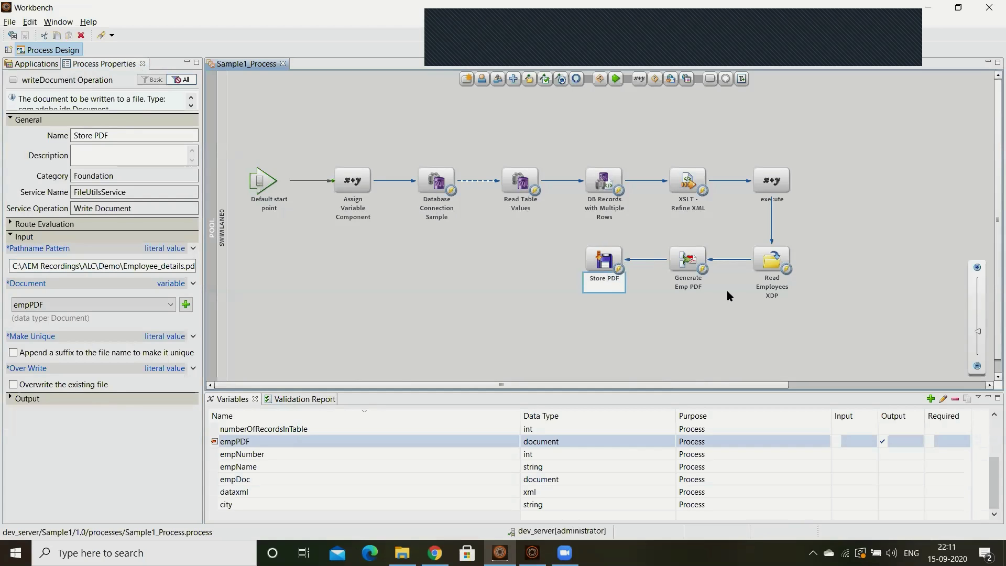
pyautogui.write('Emp Details')
pyautogui.press('Return')
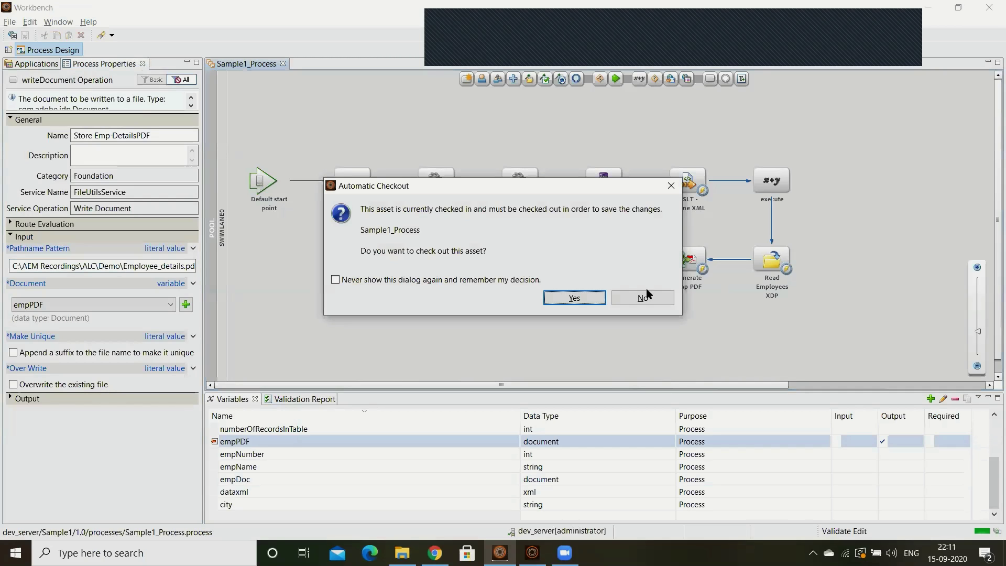
pyautogui.click(593, 298)
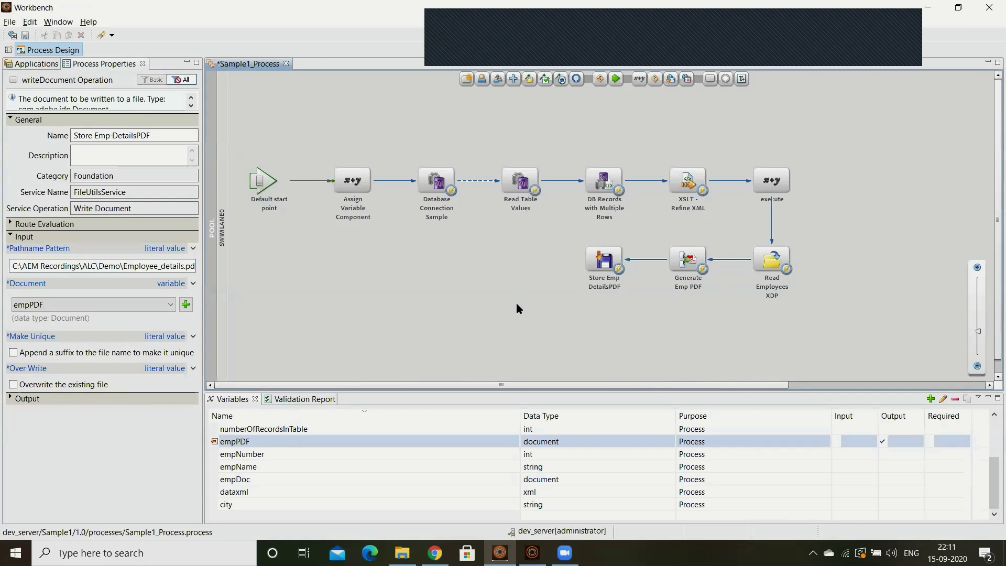
pyautogui.click(593, 292)
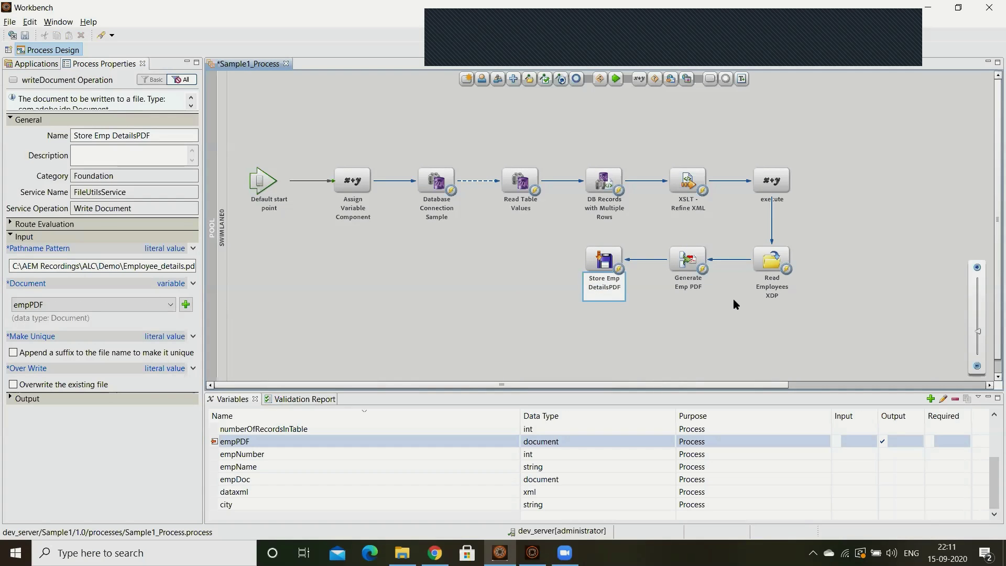
pyautogui.click(700, 307)
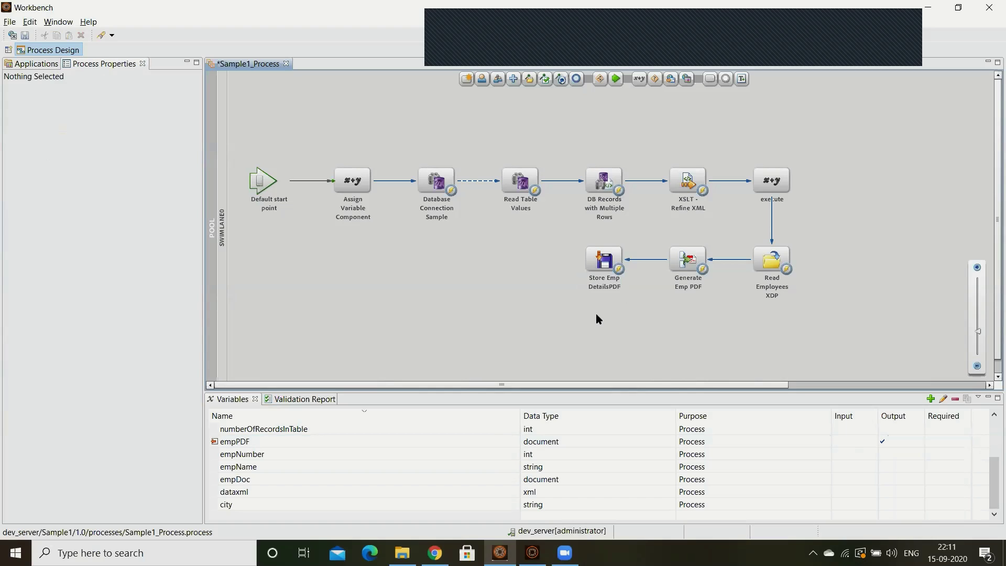
# - Save and check in Sample1_Process, then attempt to deploy Sample1/1.0 and dismiss the resulting error
pyautogui.hotkey('ctrl', 's')
pyautogui.click(9, 66)
pyautogui.rightClick(91, 144)
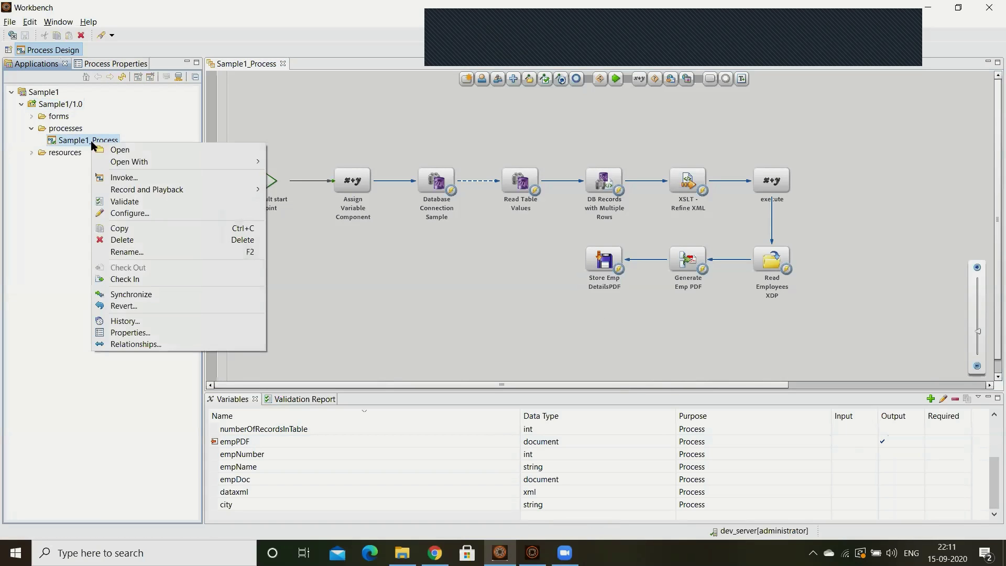
pyautogui.click(158, 278)
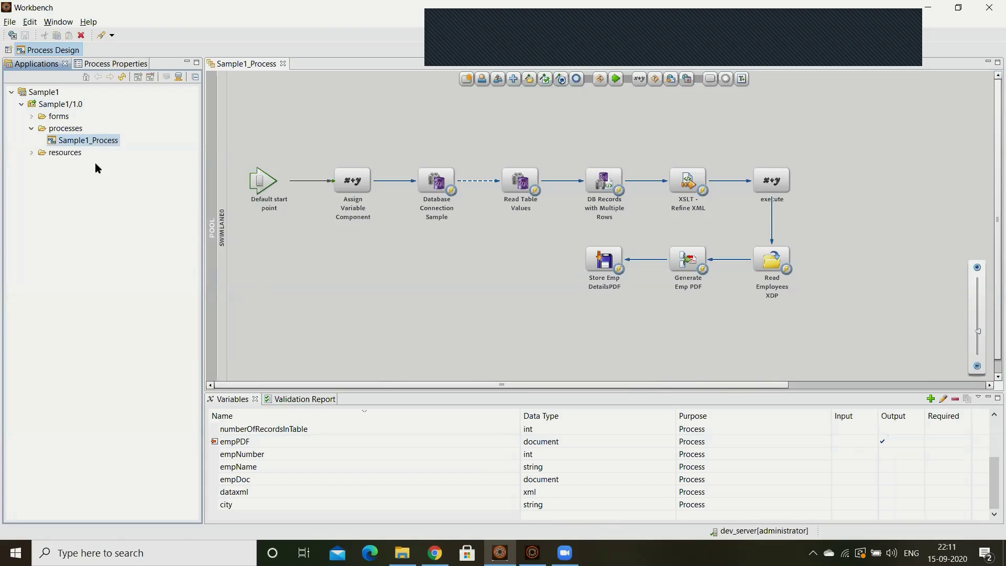
pyautogui.rightClick(60, 105)
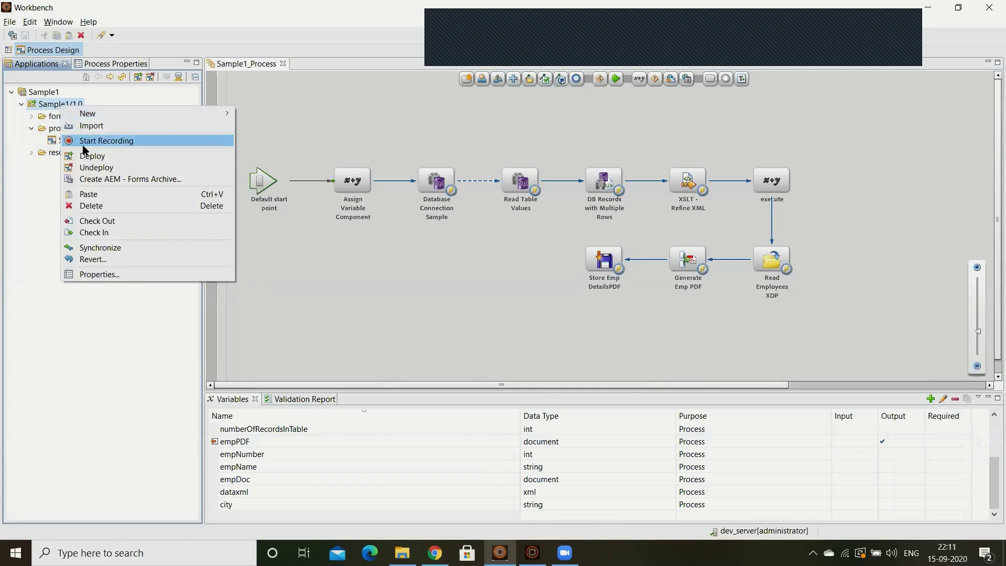
pyautogui.click(90, 156)
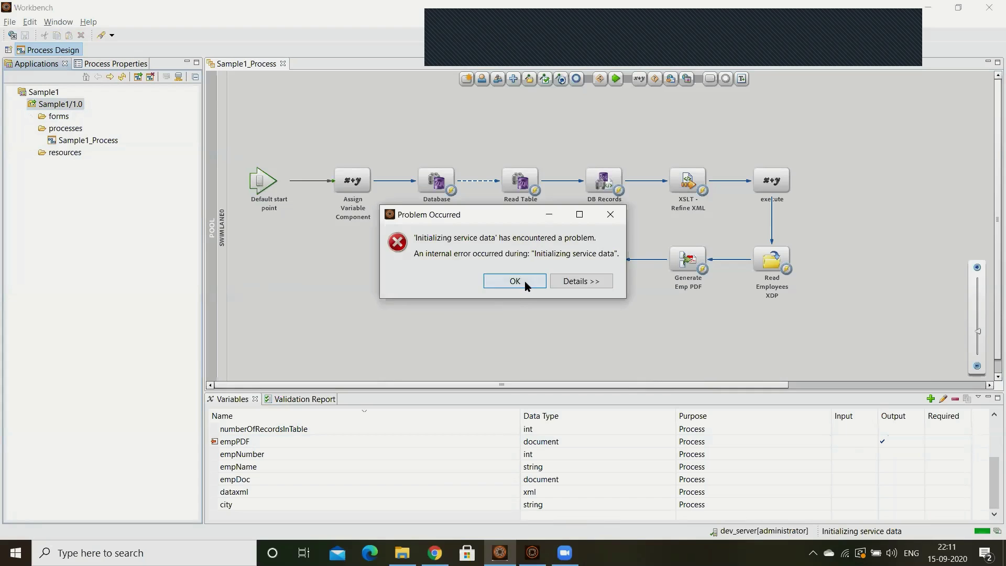
pyautogui.click(526, 285)
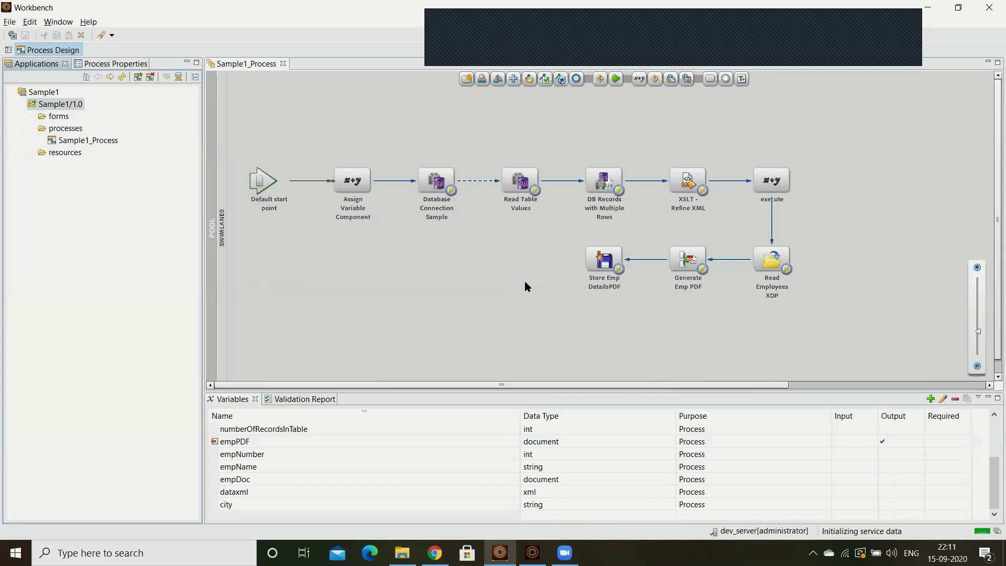
# - Deploy the Sample1/1.0 application again with 'Check in all files' kept on
pyautogui.click(602, 261)
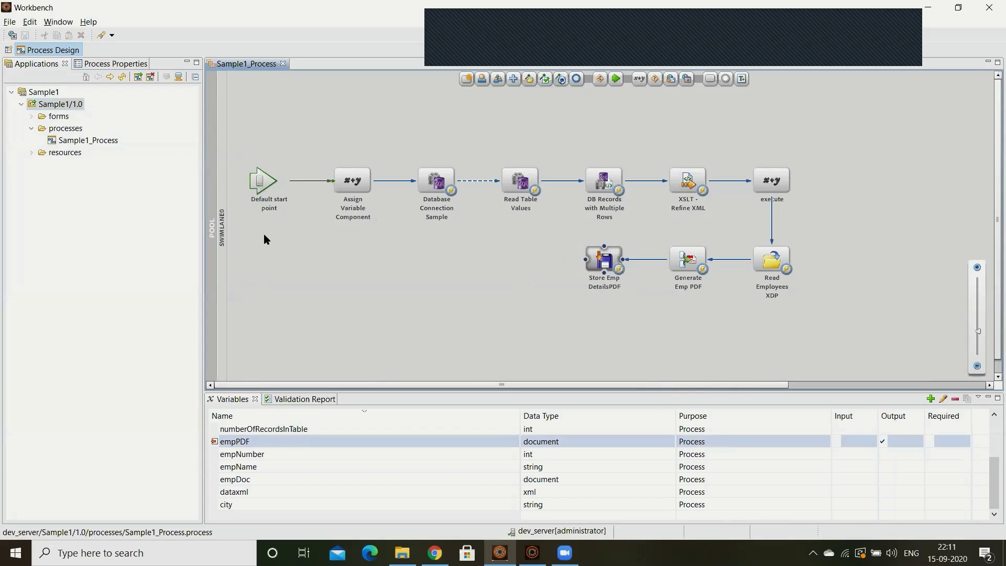
pyautogui.rightClick(102, 142)
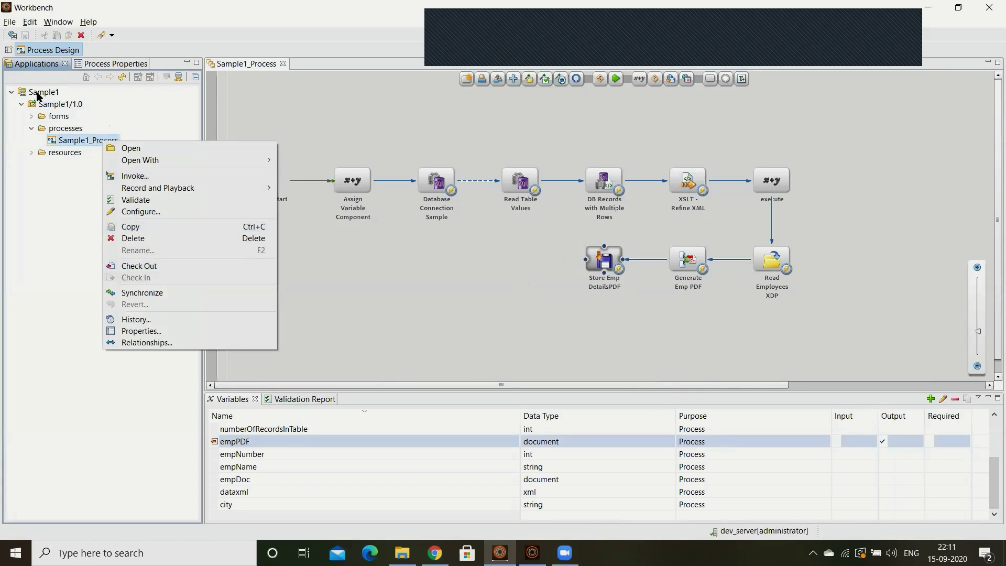
pyautogui.click(182, 266)
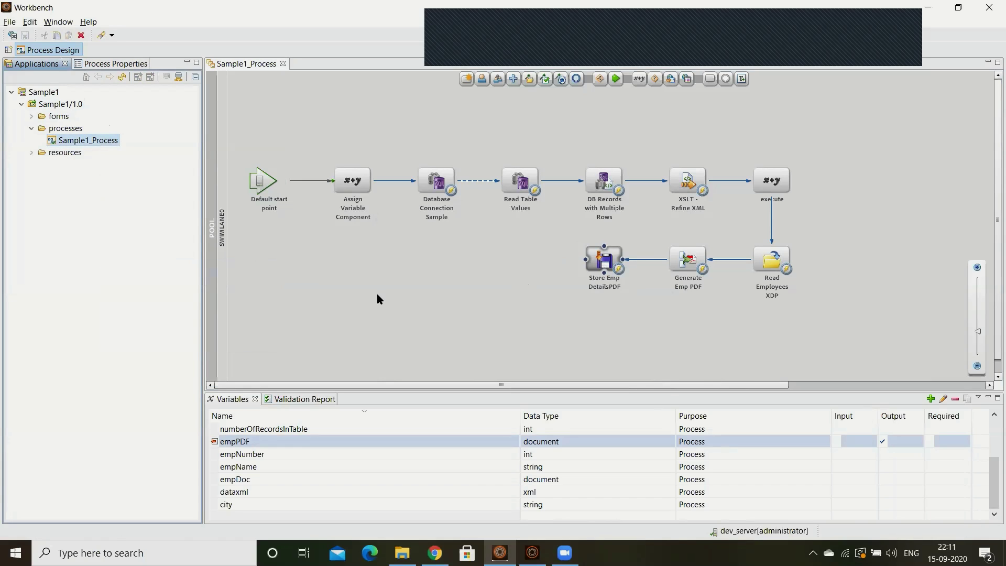
pyautogui.rightClick(62, 108)
pyautogui.click(173, 153)
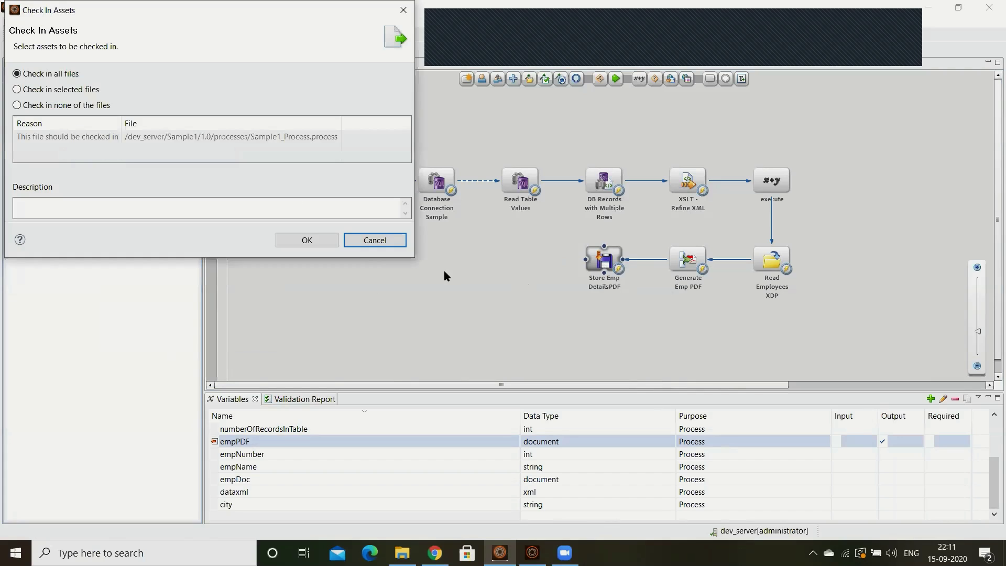
pyautogui.click(322, 240)
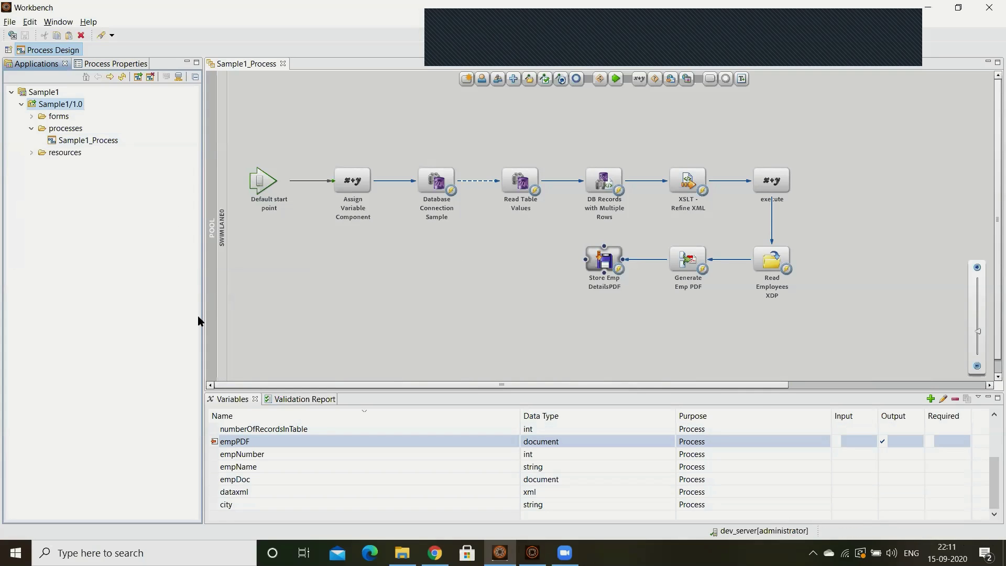
# - Invoke Sample1_Process with no input variables and locate the new Employee_details.pdf in the Demo folder
pyautogui.click(402, 553)
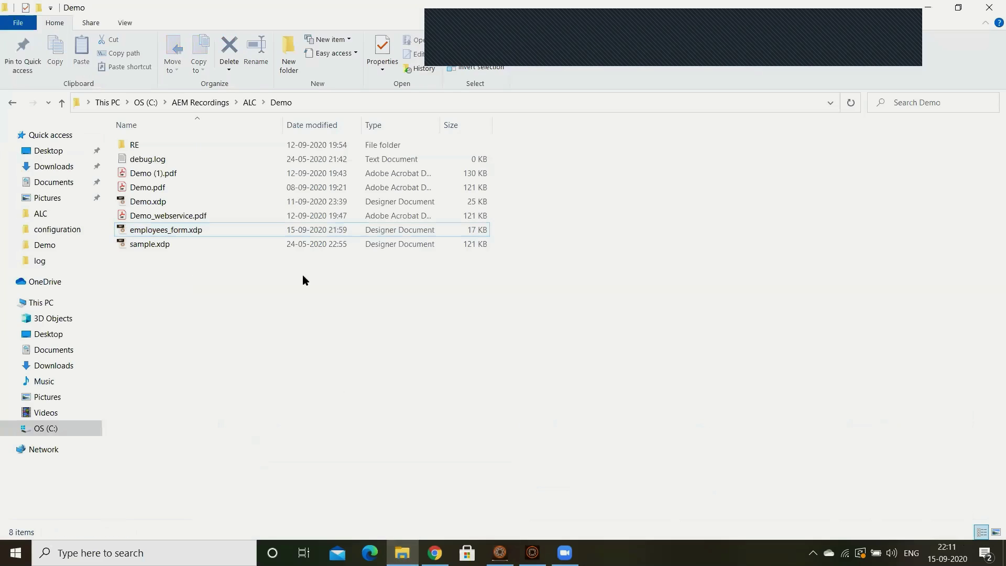
pyautogui.click(401, 552)
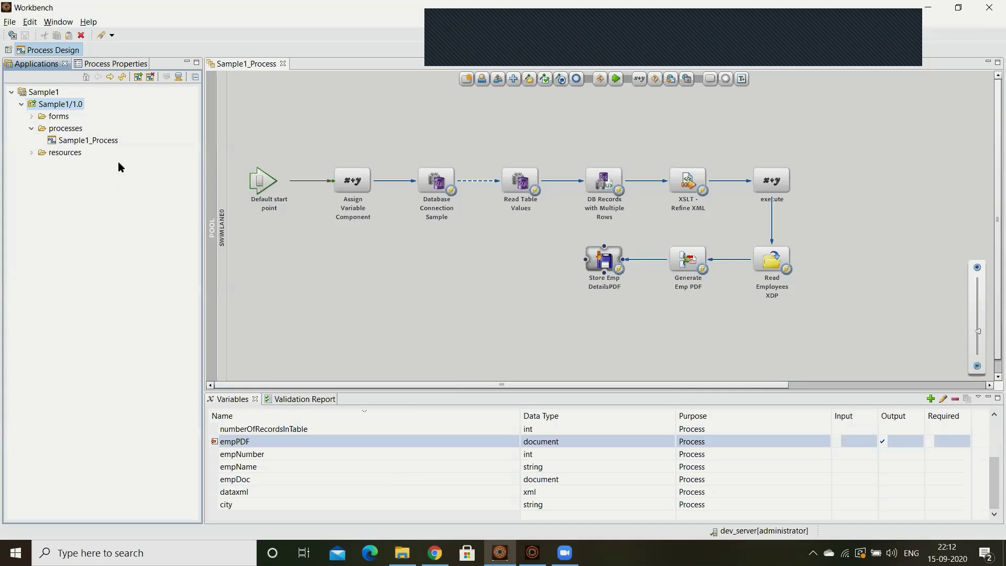
pyautogui.rightClick(96, 146)
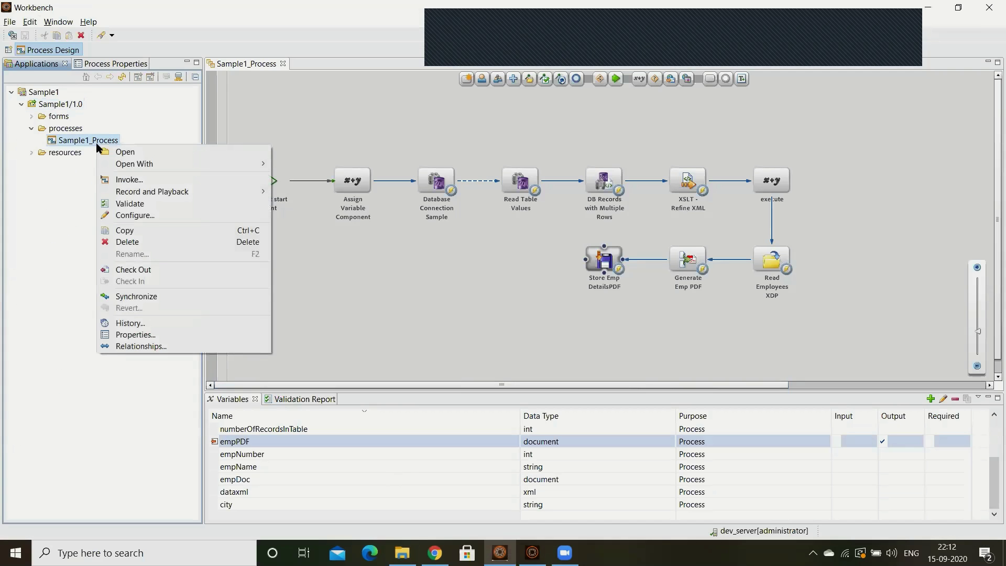
pyautogui.click(125, 182)
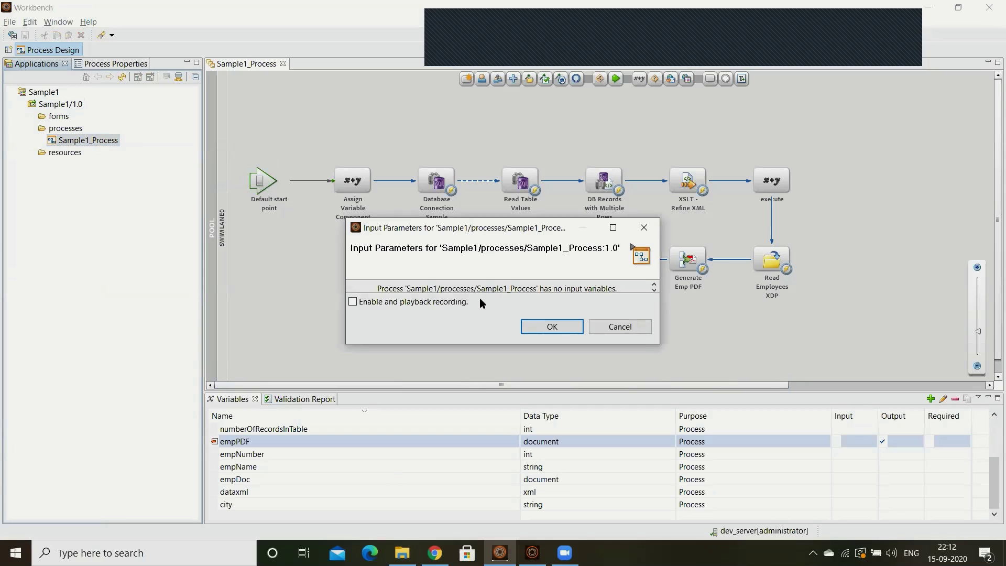
pyautogui.click(556, 325)
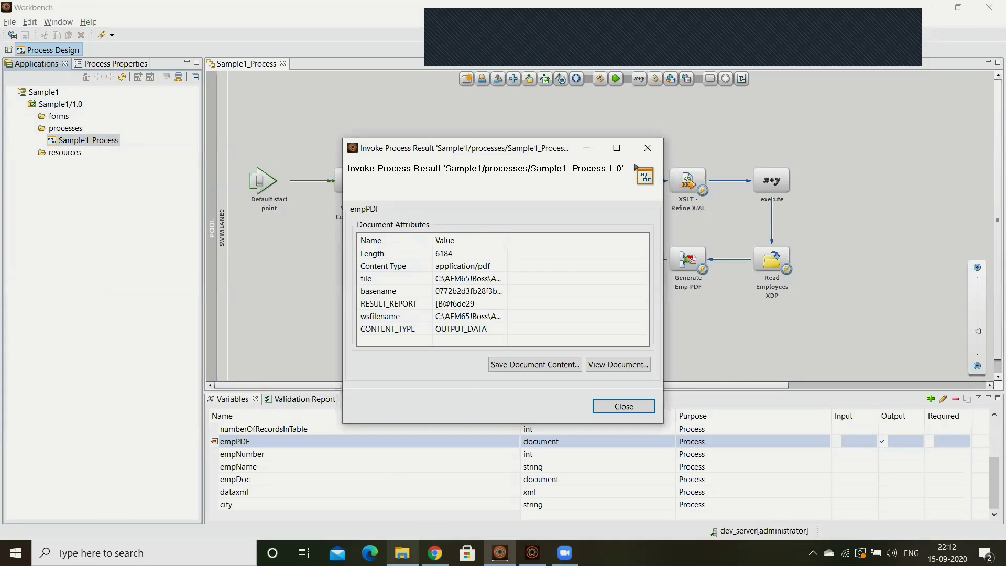
pyautogui.click(402, 553)
pyautogui.click(184, 229)
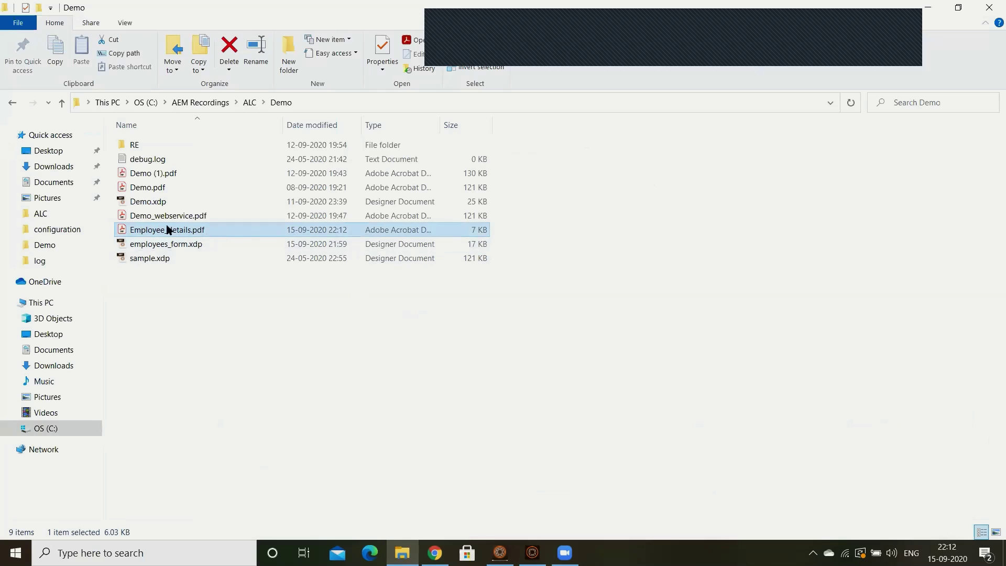
# - Open Employee_details.pdf, scroll the employee table and try selecting its text
pyautogui.doubleClick(199, 231)
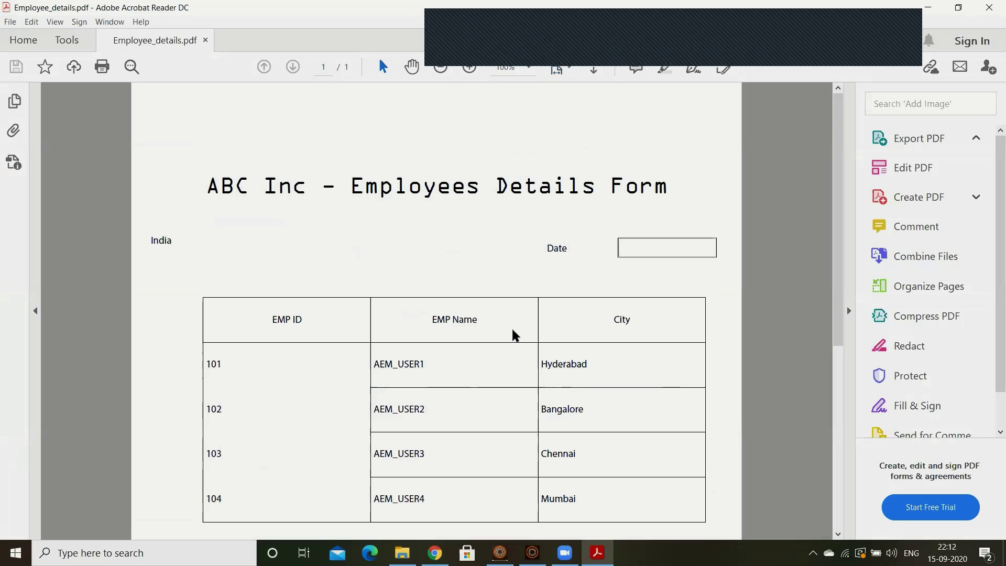
pyautogui.scroll(-2, 512, 336)
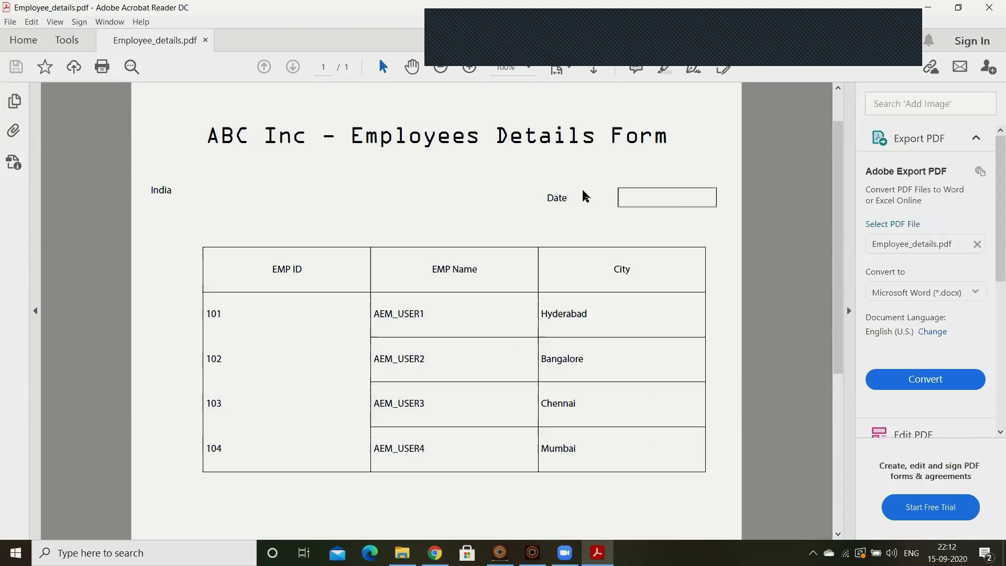
pyautogui.hotkey('ctrl', 'a')
pyautogui.click(644, 294)
pyautogui.moveTo(236, 134); pyautogui.dragTo(205, 133)
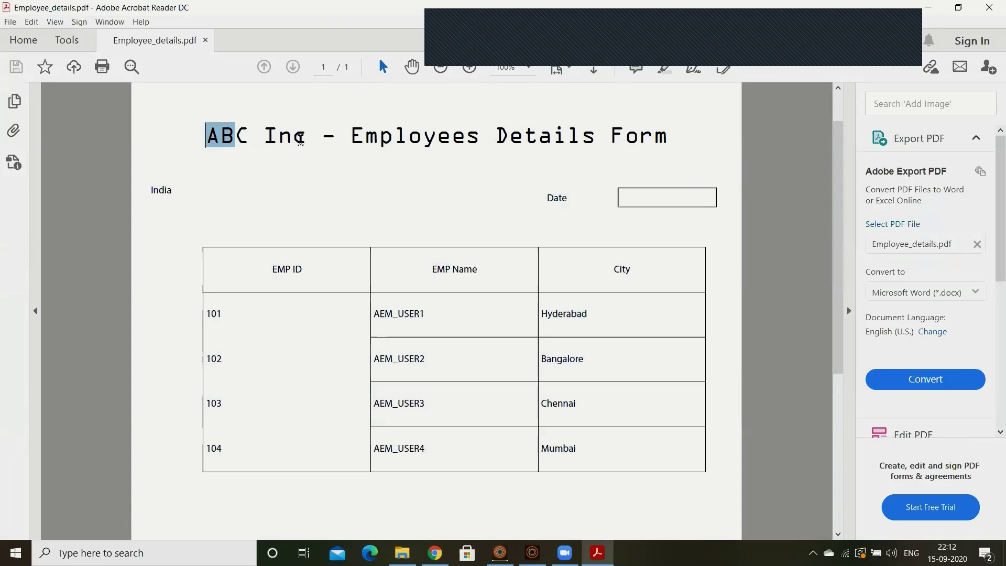
pyautogui.hotkey('ctrl', 'a')
pyautogui.click(710, 324)
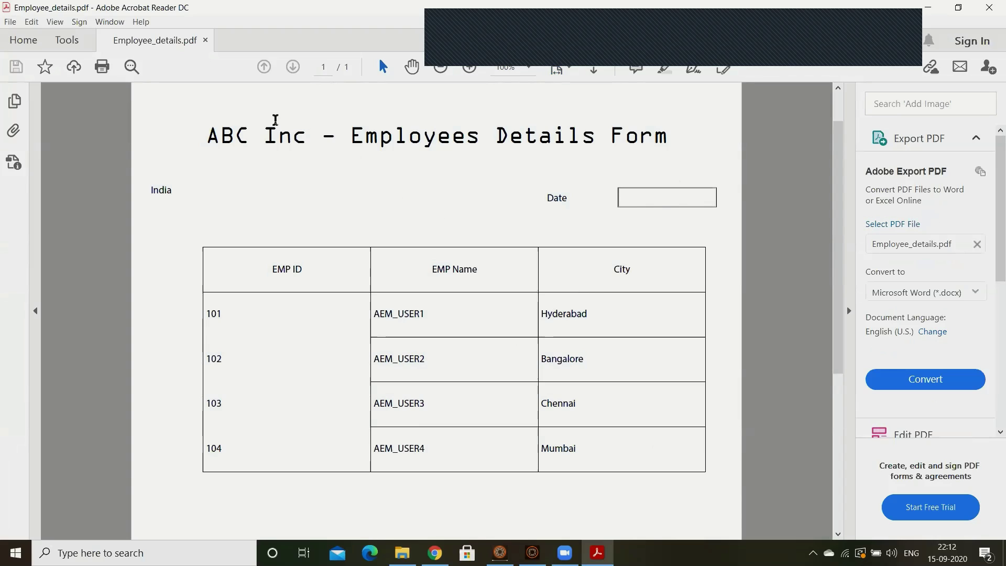
# - Review the list of employees 101–104 with names and cities, then close the document
pyautogui.scroll(-5, 573, 450)
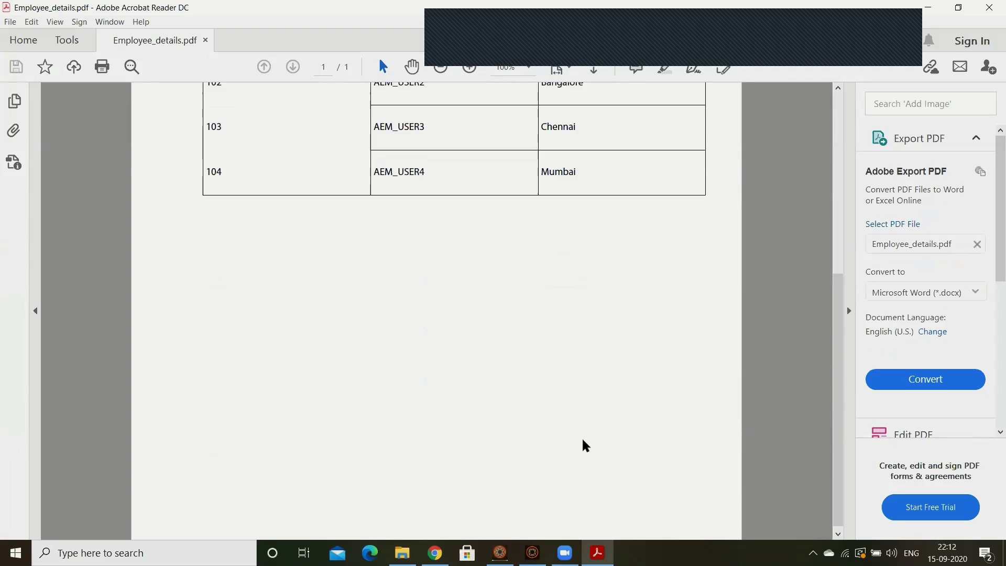
pyautogui.scroll(6, 582, 440)
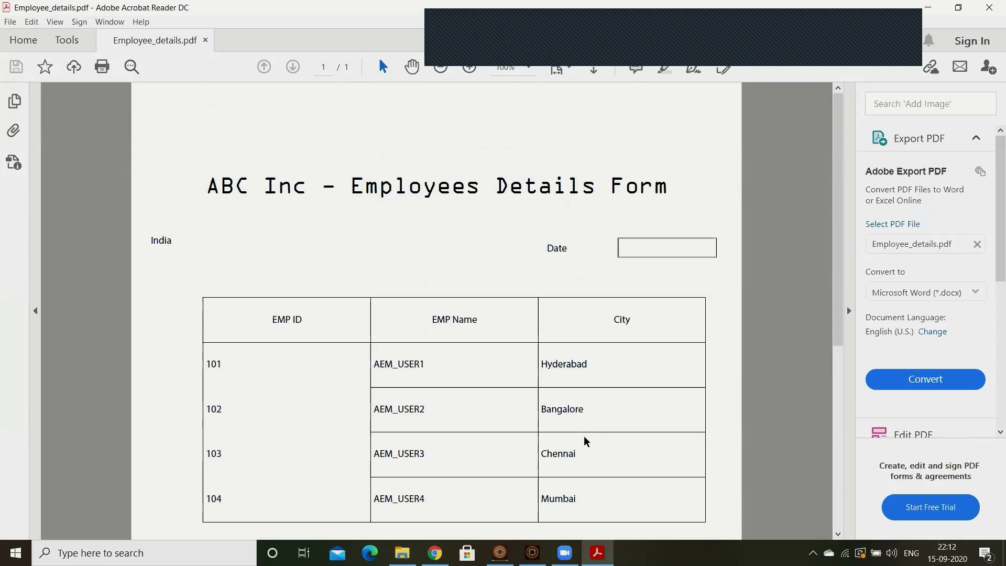
pyautogui.click(207, 40)
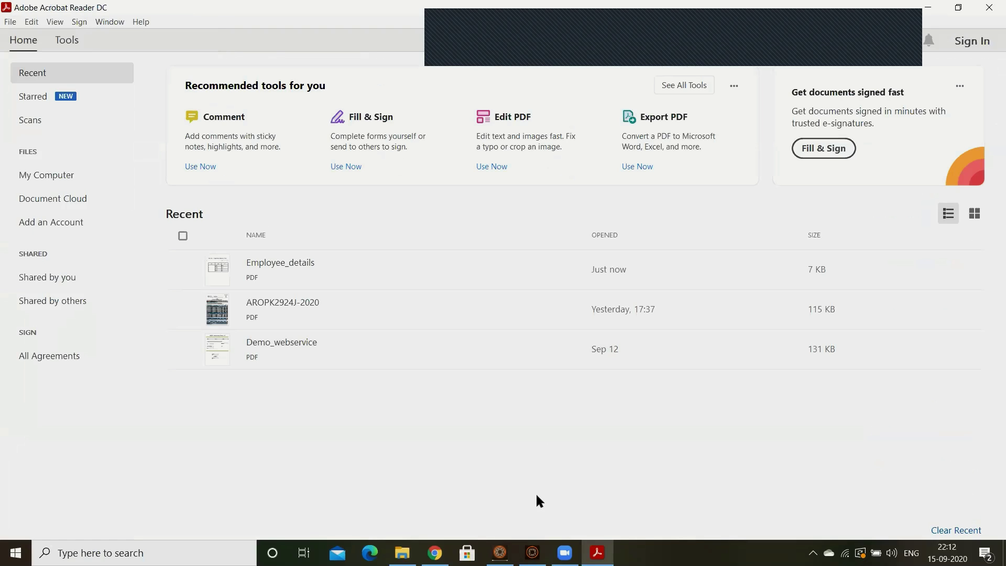
# - Open the returned empPDF document from Workbench's Invoke Process Result dialog
pyautogui.click(597, 553)
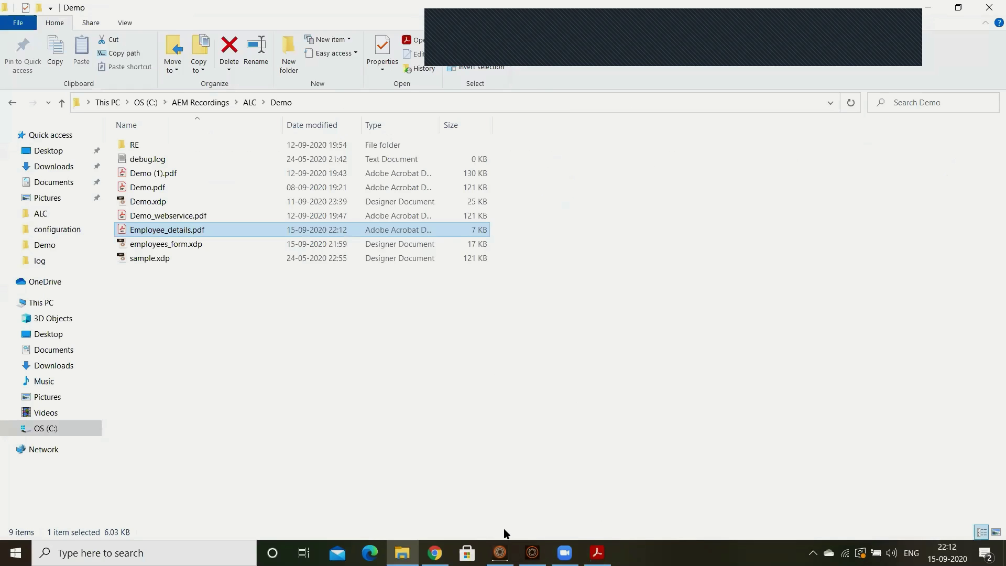
pyautogui.click(532, 551)
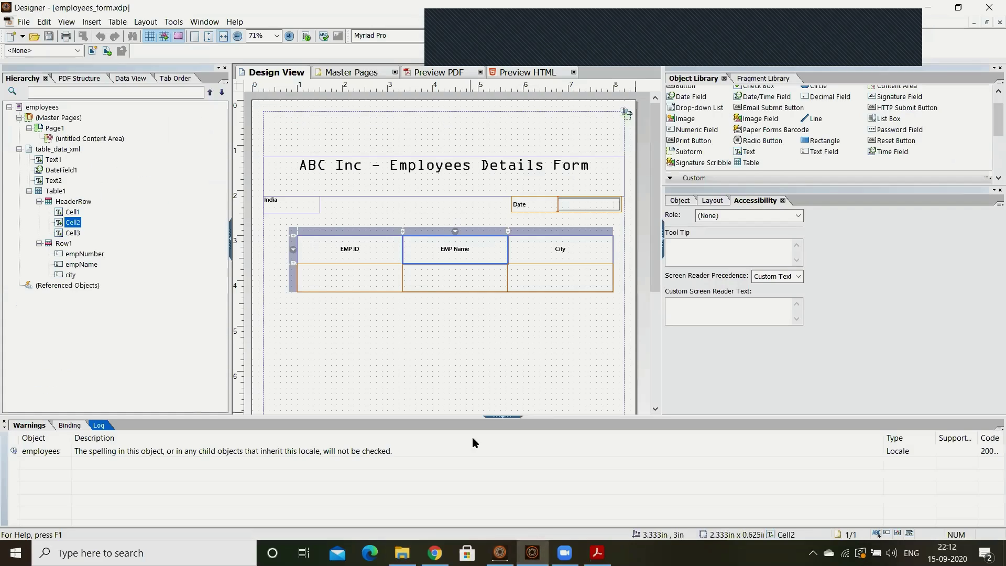
pyautogui.click(500, 553)
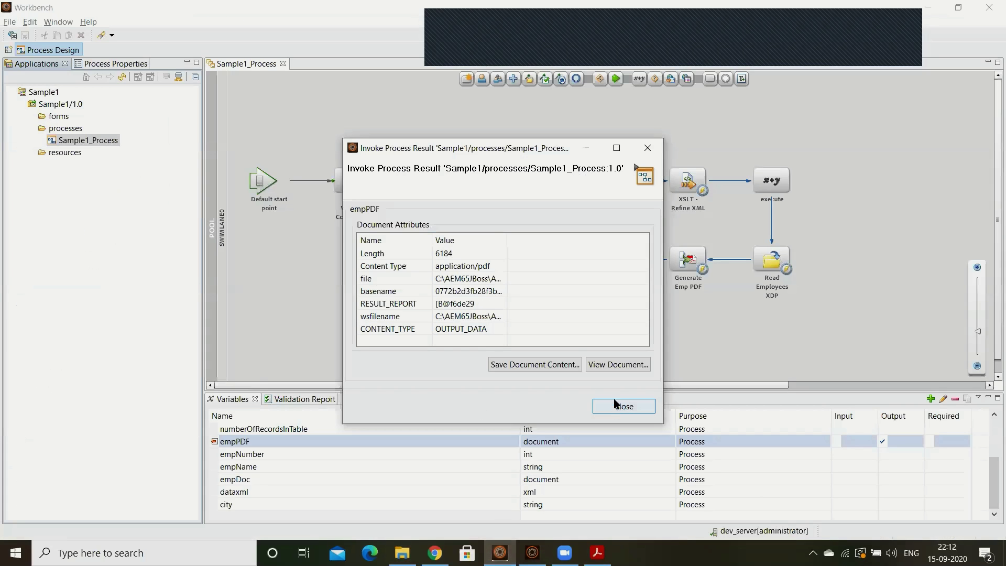
pyautogui.click(631, 364)
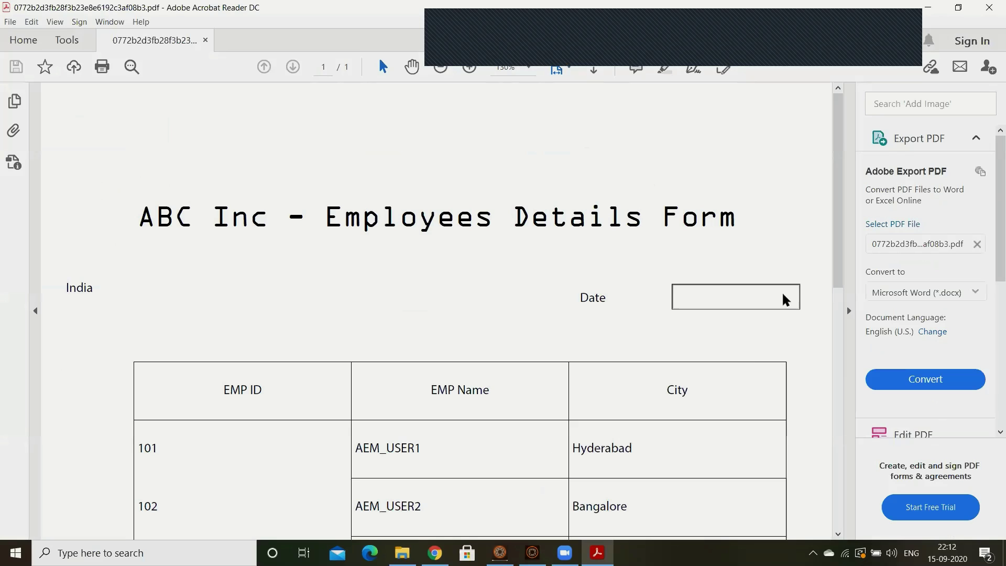
# - Check that the empPDF shows the same four employees and cities, then close it
pyautogui.scroll(-3, 599, 318)
pyautogui.scroll(1, 351, 234)
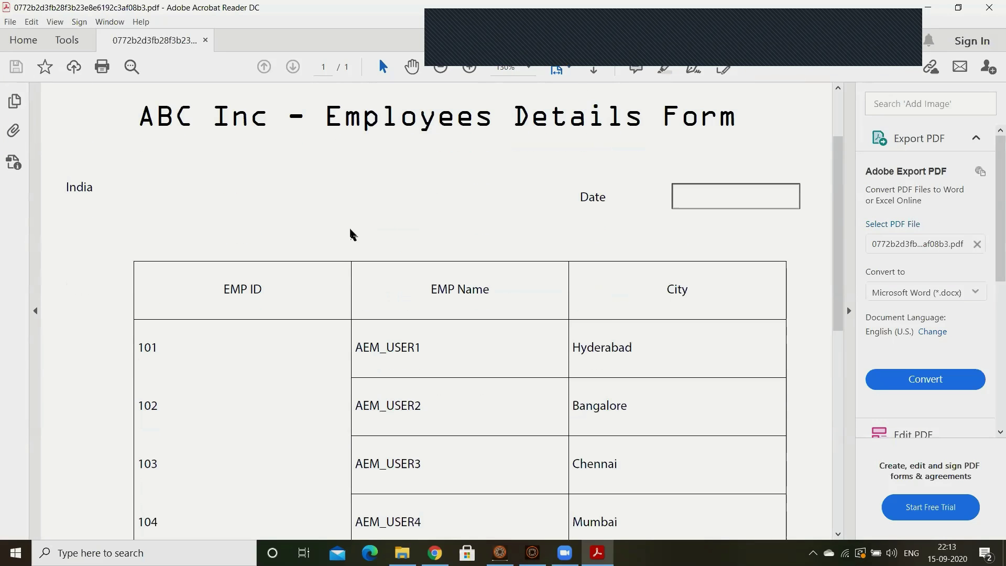
pyautogui.click(206, 40)
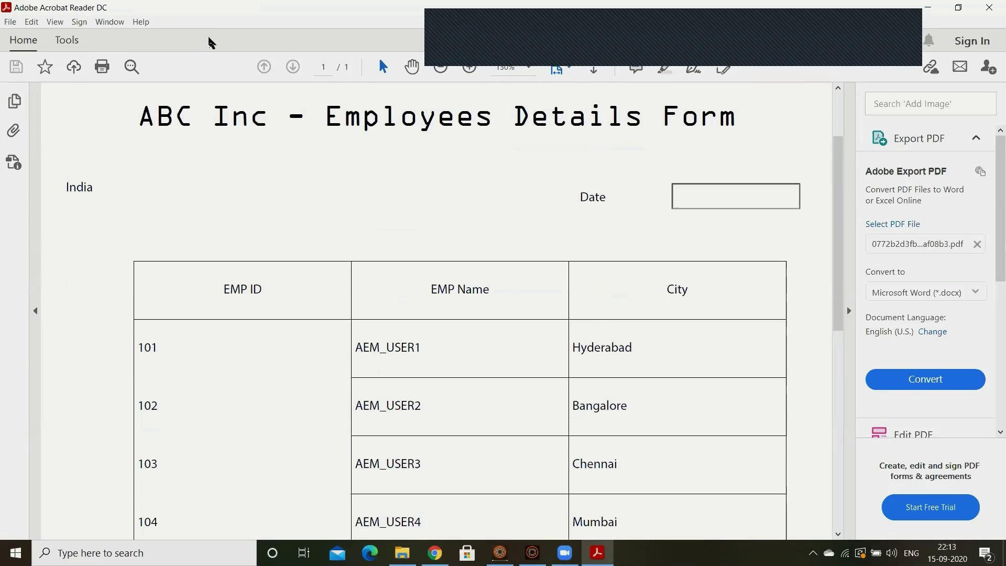